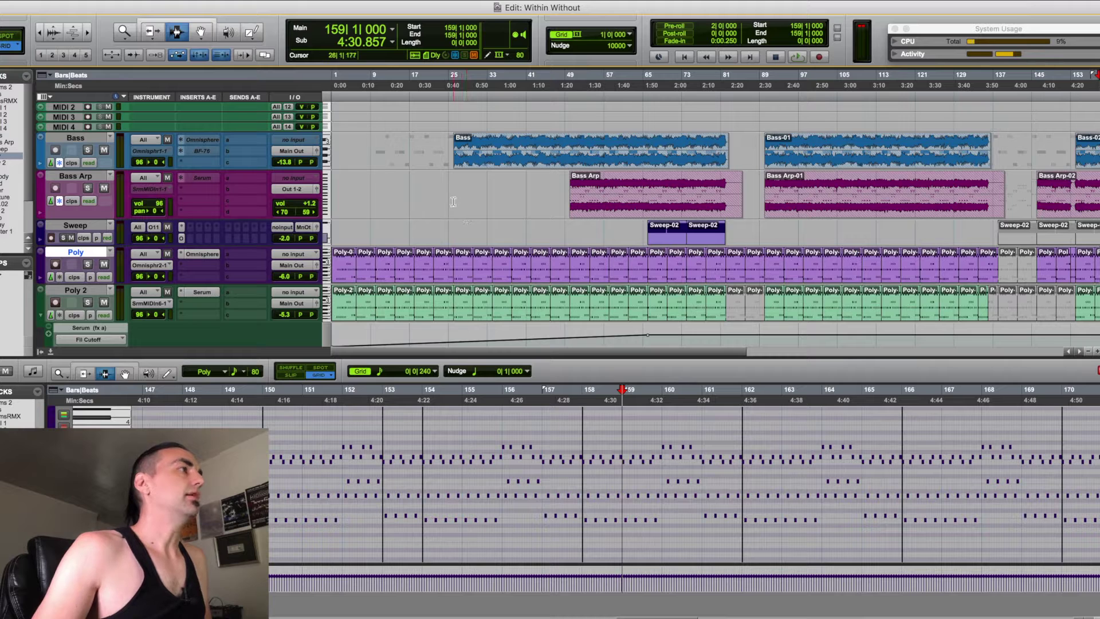
Step: Play the opening of the song from bar 2 and stop after several bars
scroll(453, 201, "down", 2)
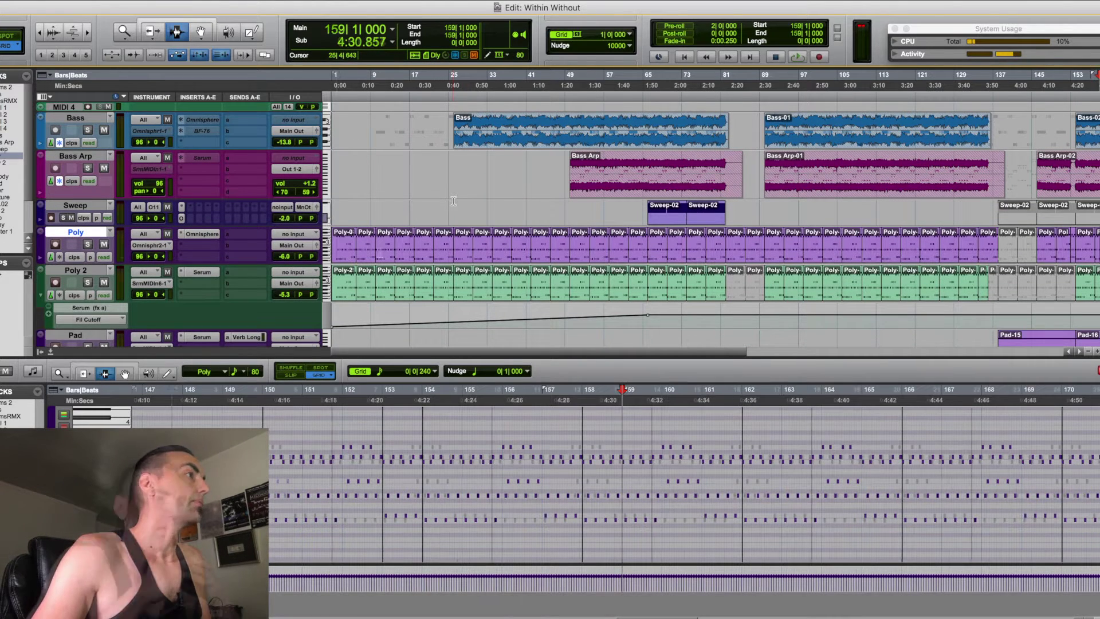
key("Return")
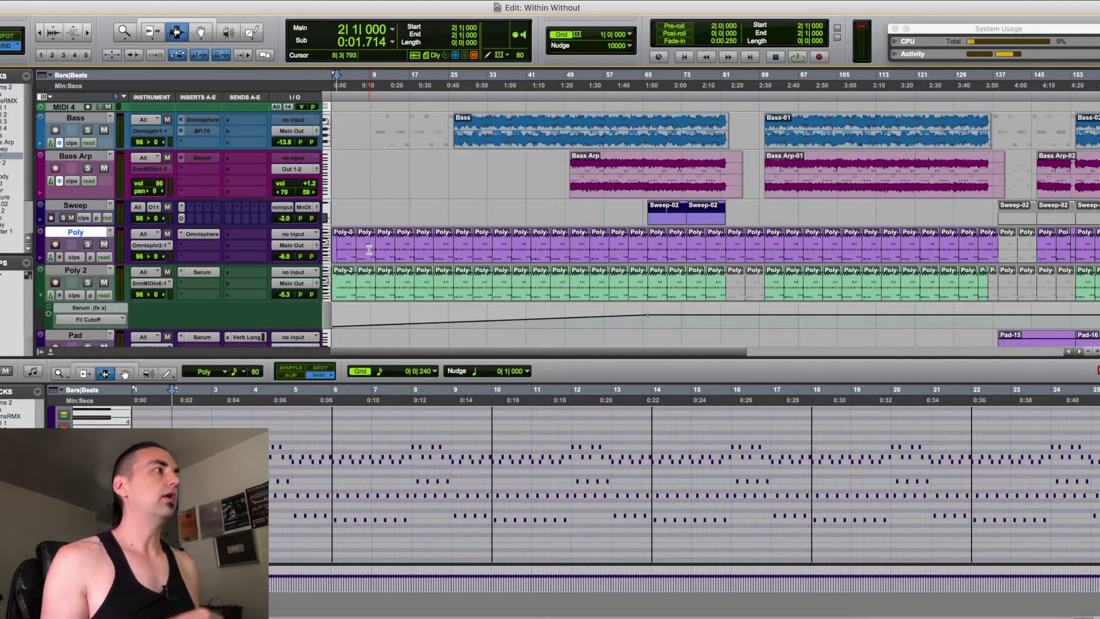
key("space")
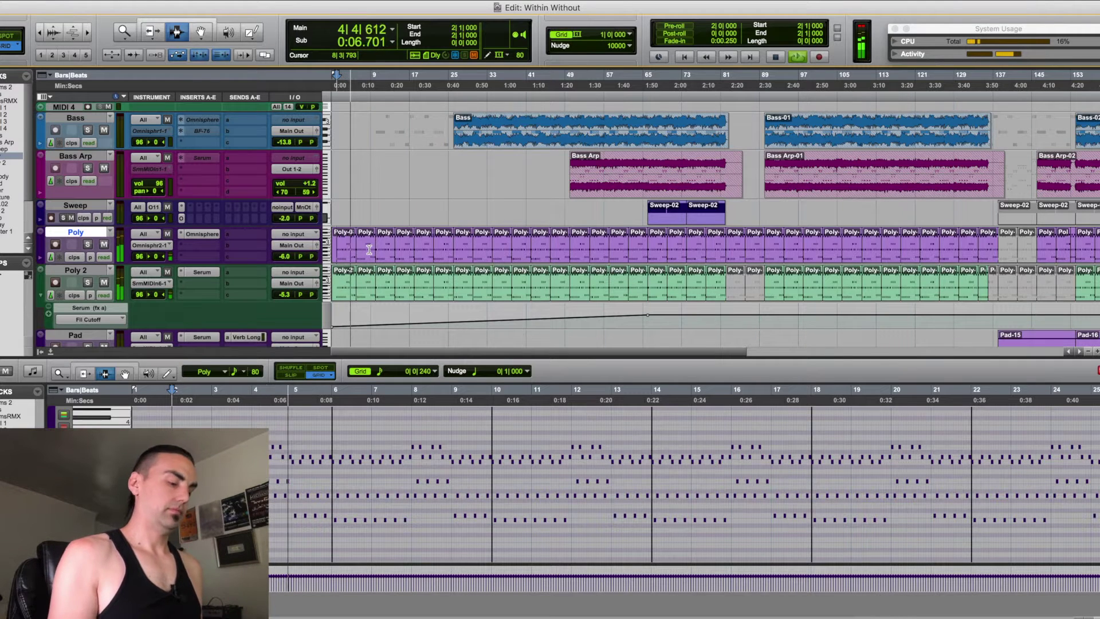
key("super+bracketright")
key("super+bracketright")
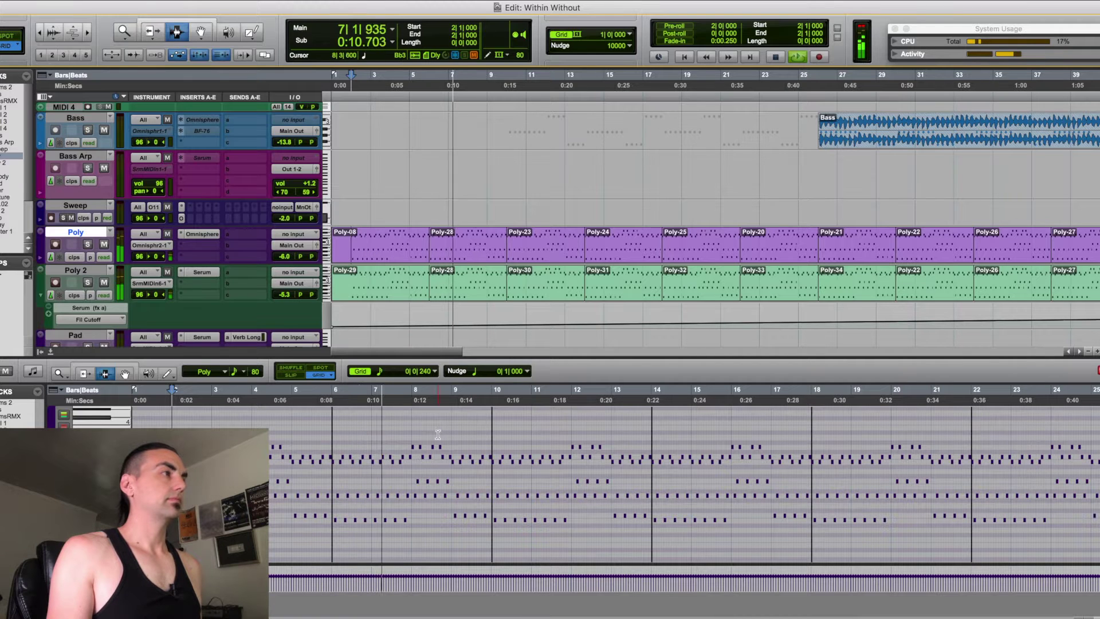
key("space")
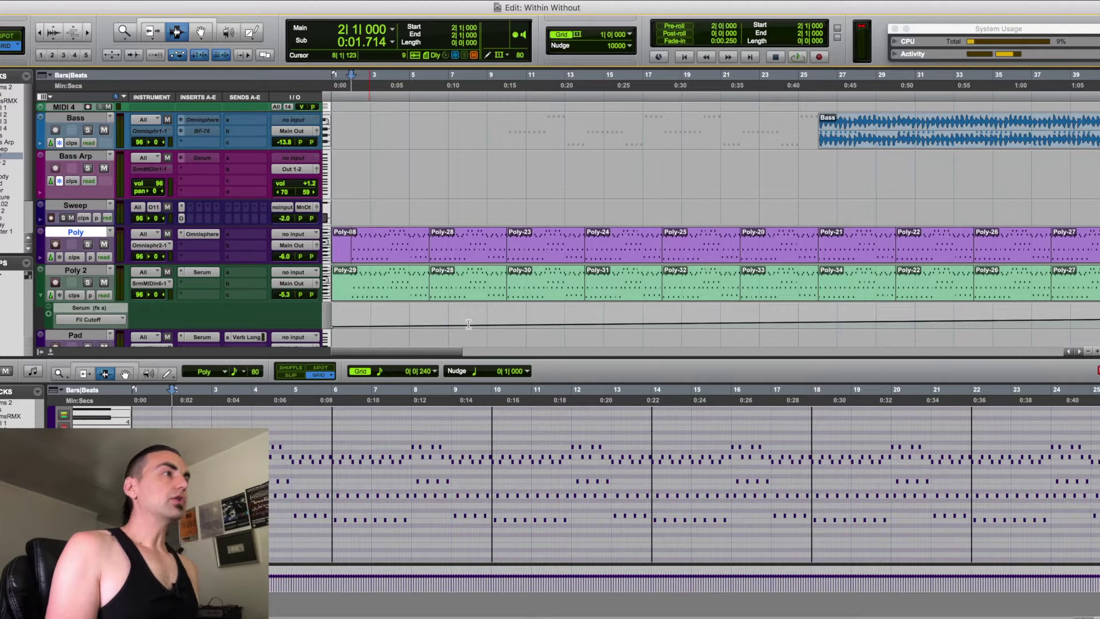
Step: Show the Poly track's mod wheel and velocity lanes and view the patch loaded in its Omnisphere instrument
key("super+bracketleft")
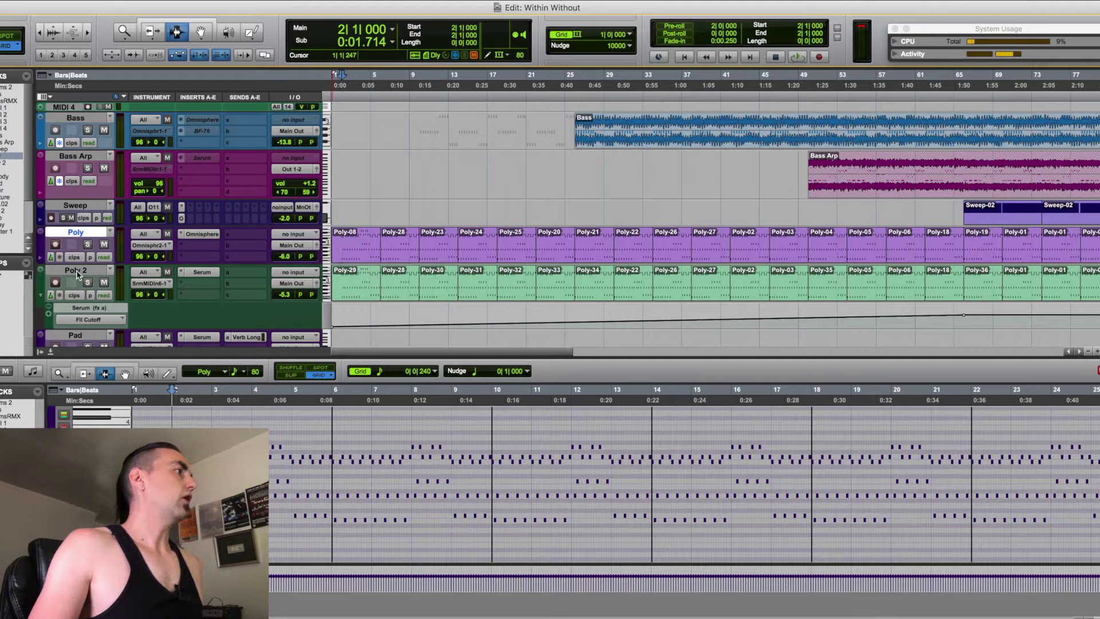
left_click(41, 258)
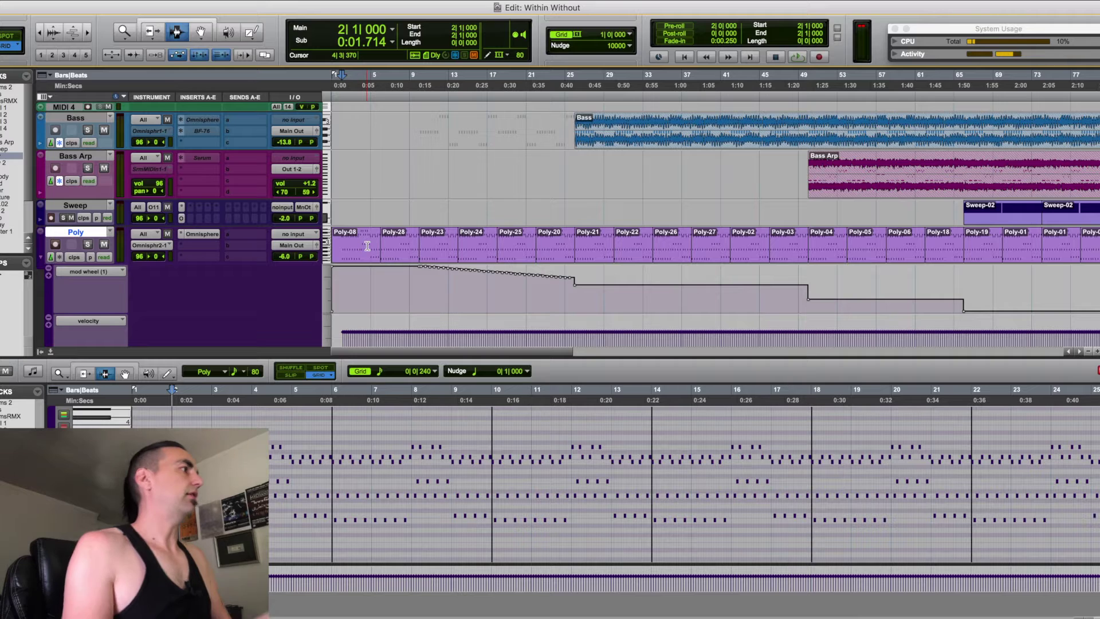
left_click(209, 235)
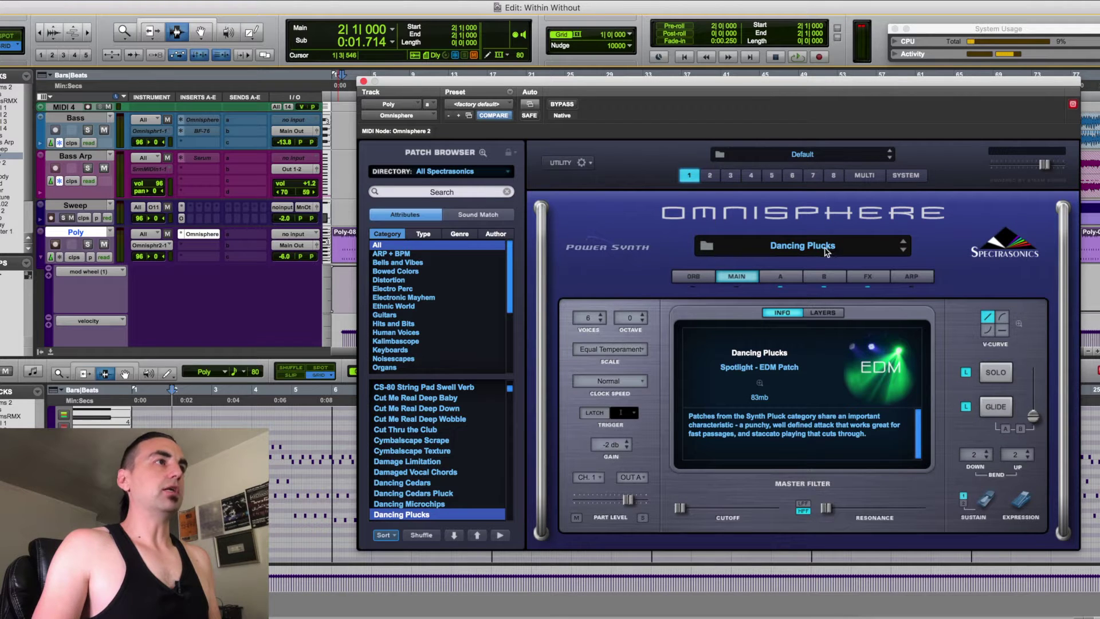
left_click(364, 82)
Step: Record-enable the Poly track and play the song from bar 2
left_click(56, 245)
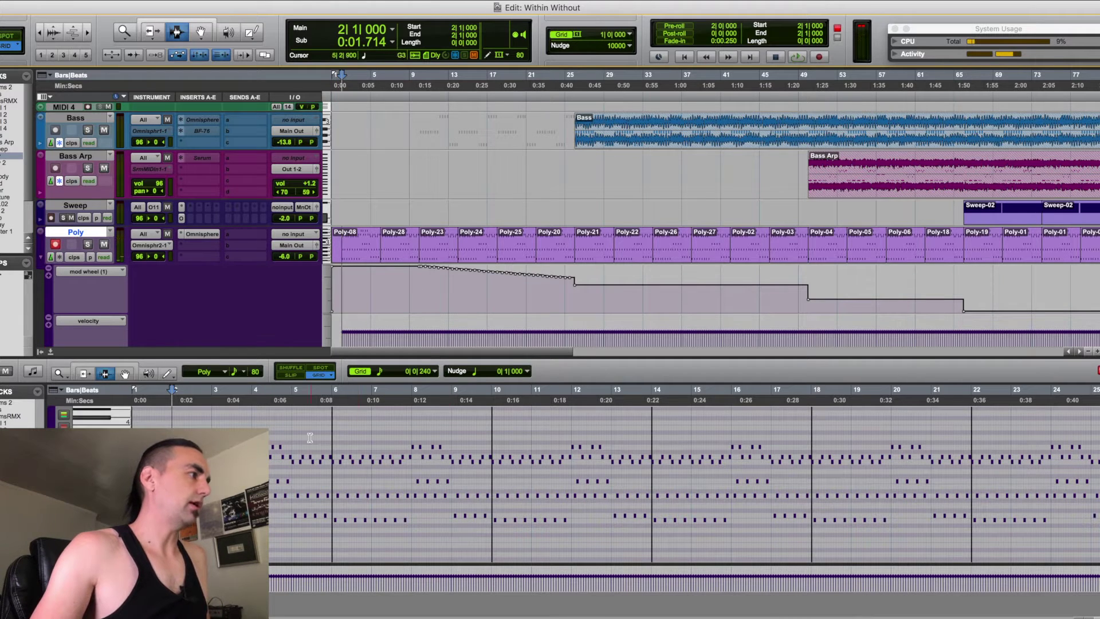
left_click(201, 421)
key("super+bracketright")
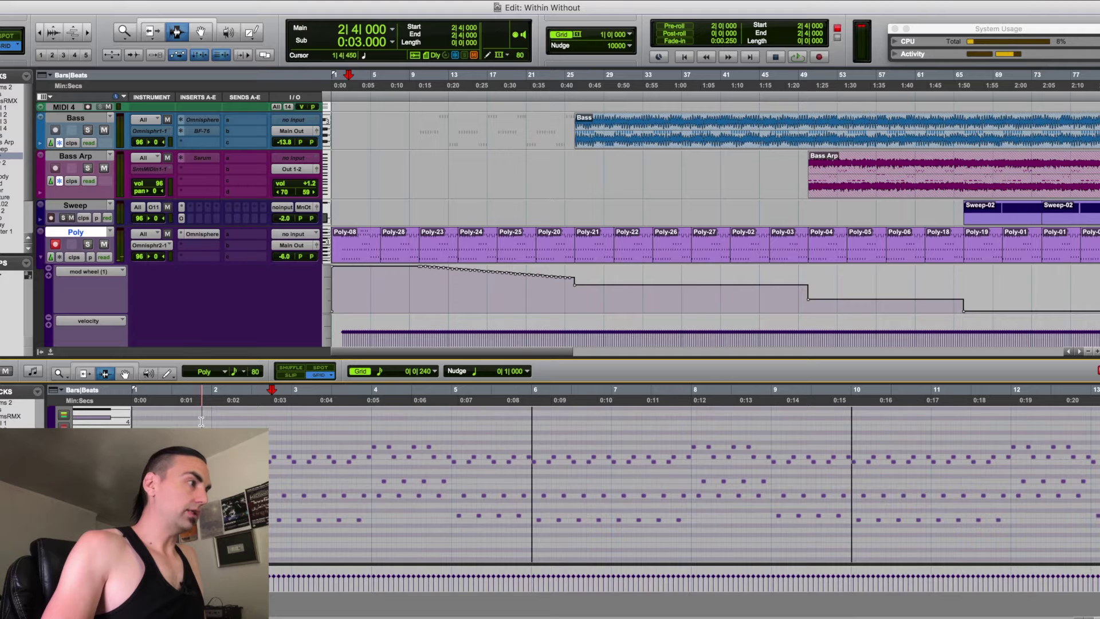
key("super+bracketleft")
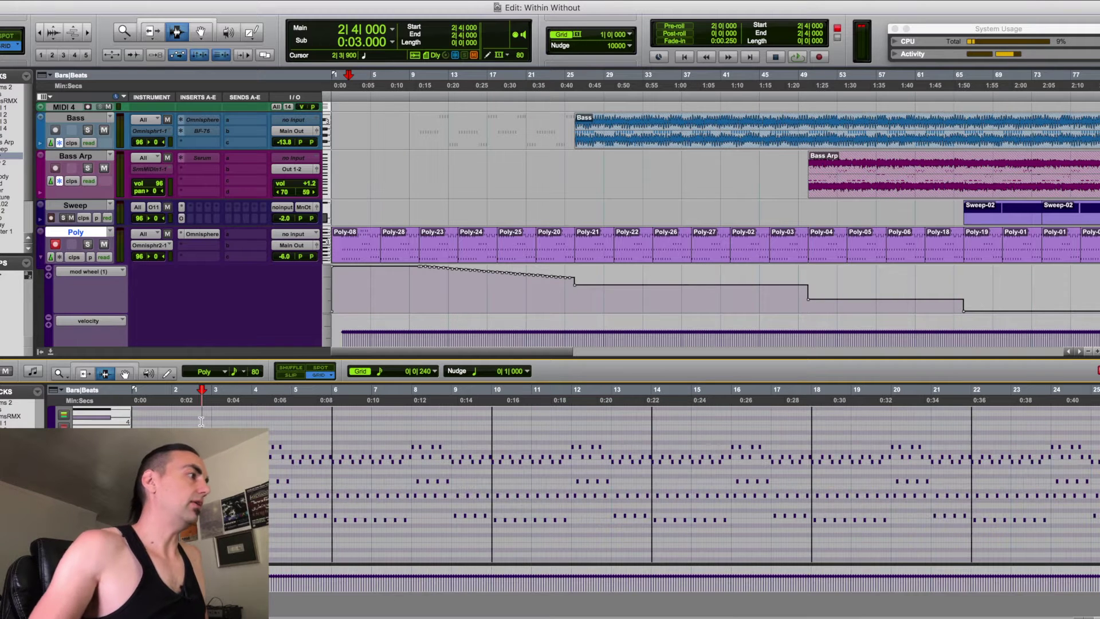
left_click(172, 427)
key("space")
left_click(89, 245)
left_click(89, 245)
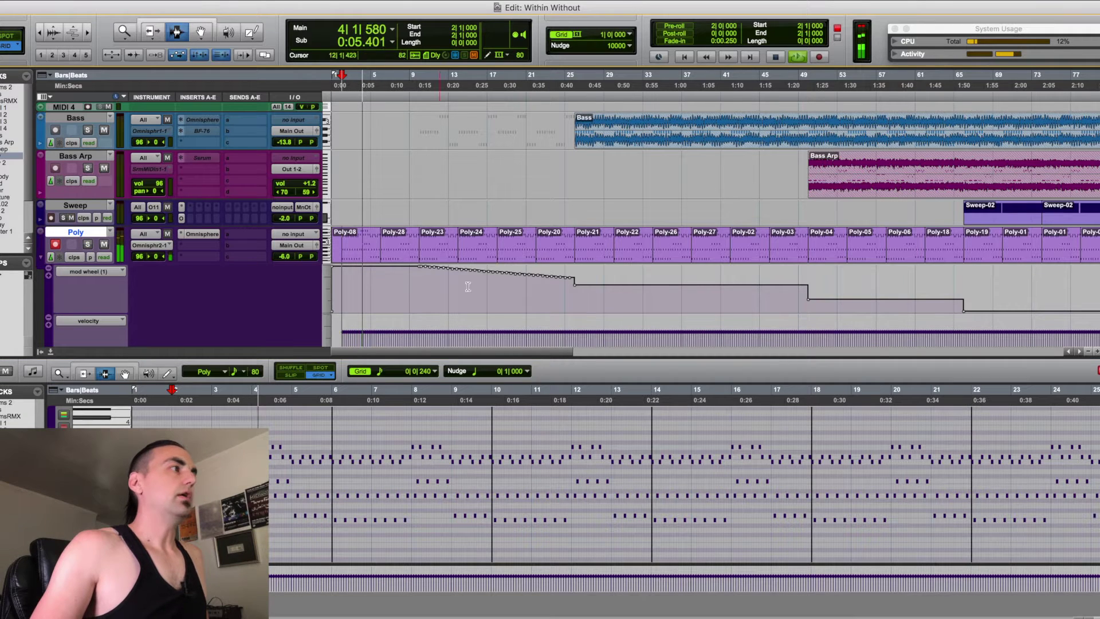
key("space")
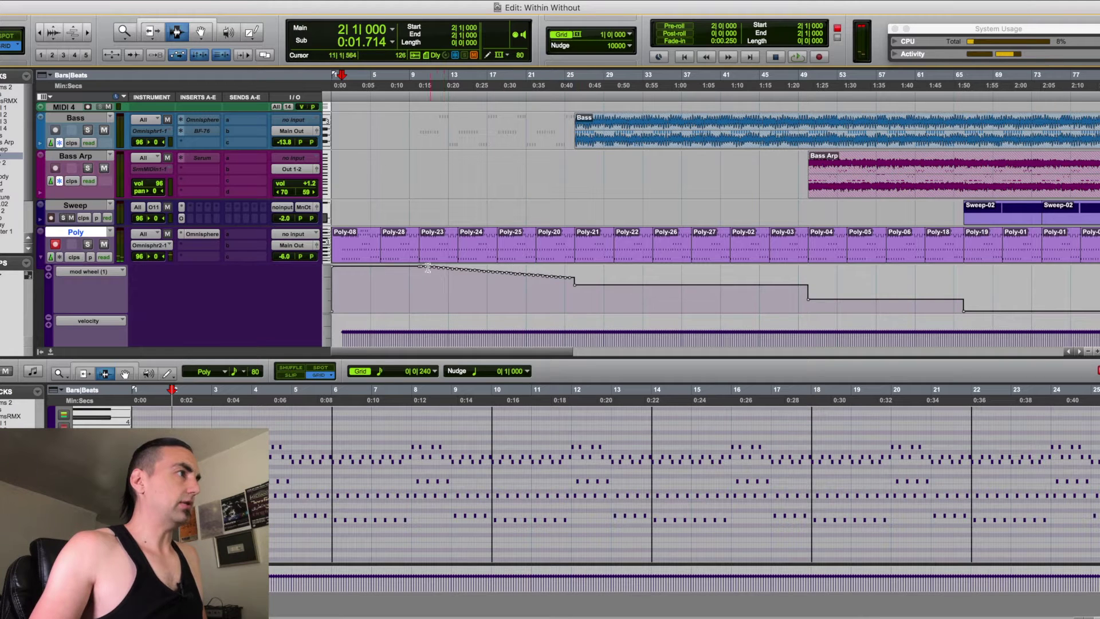
Step: Compare the Poly sound along its mod wheel curve by playing short passages from bars 16, 5 and 31
key("shift+r")
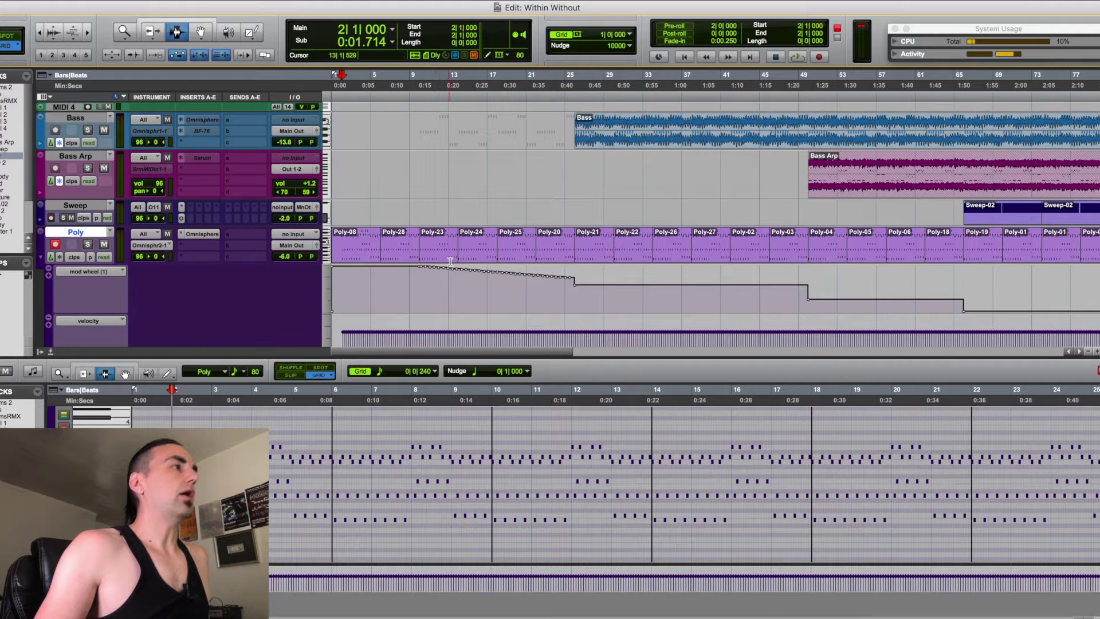
left_click(482, 260)
key("space")
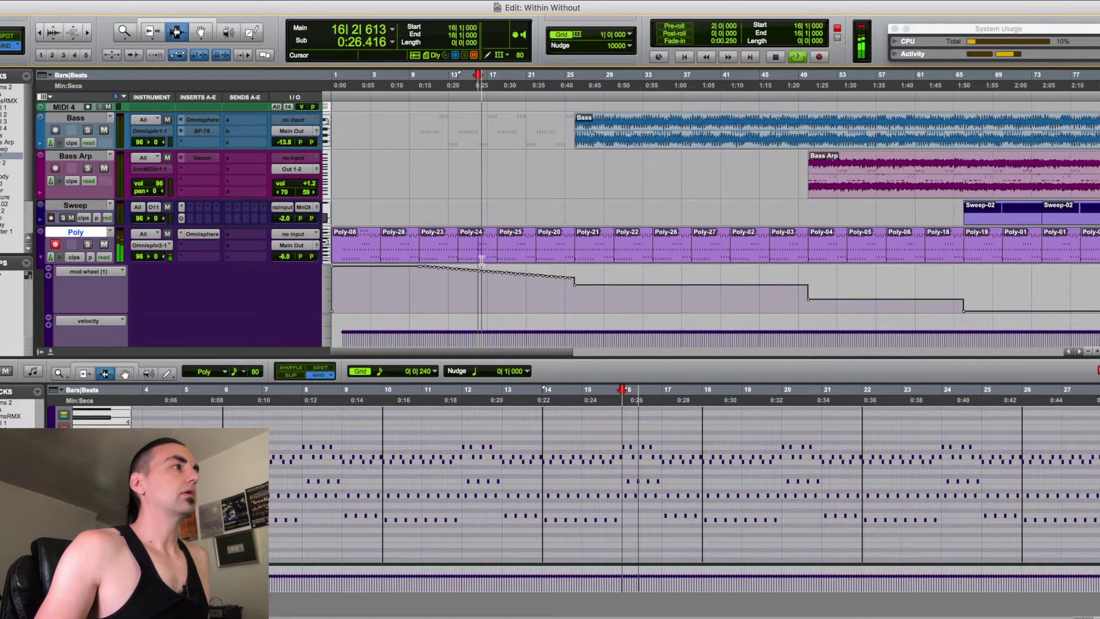
left_click(370, 250)
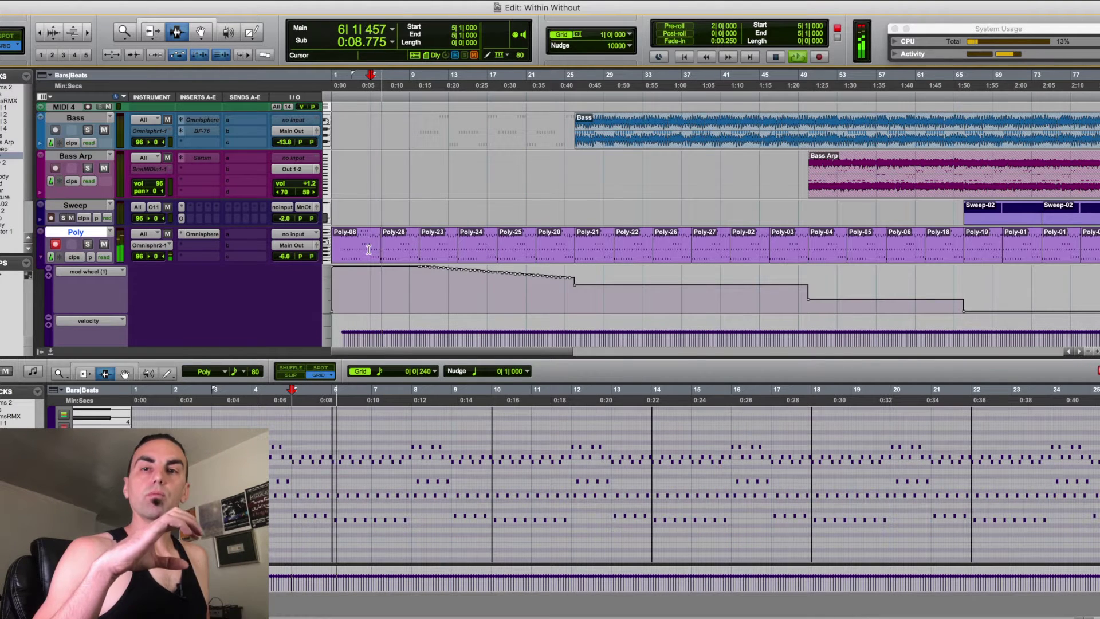
key("space")
left_click(624, 251)
key("space")
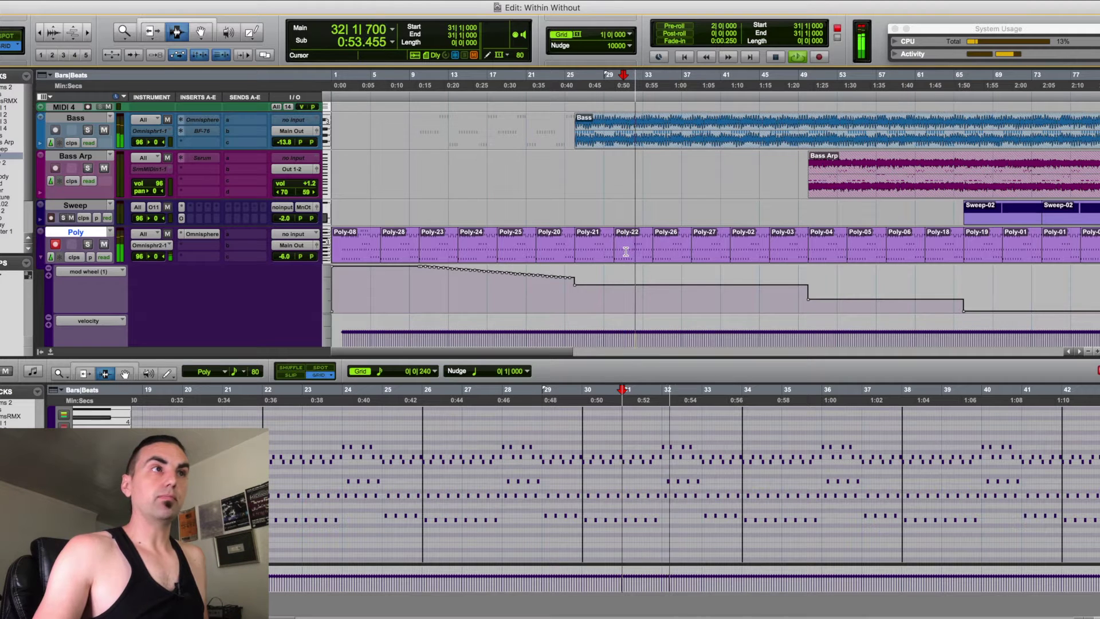
key("space")
Step: Audition the song from bars 75 and 82, soloing the Poly track temporarily to hear its mod wheel jump
scroll(626, 251, "right", 15)
left_click(411, 255)
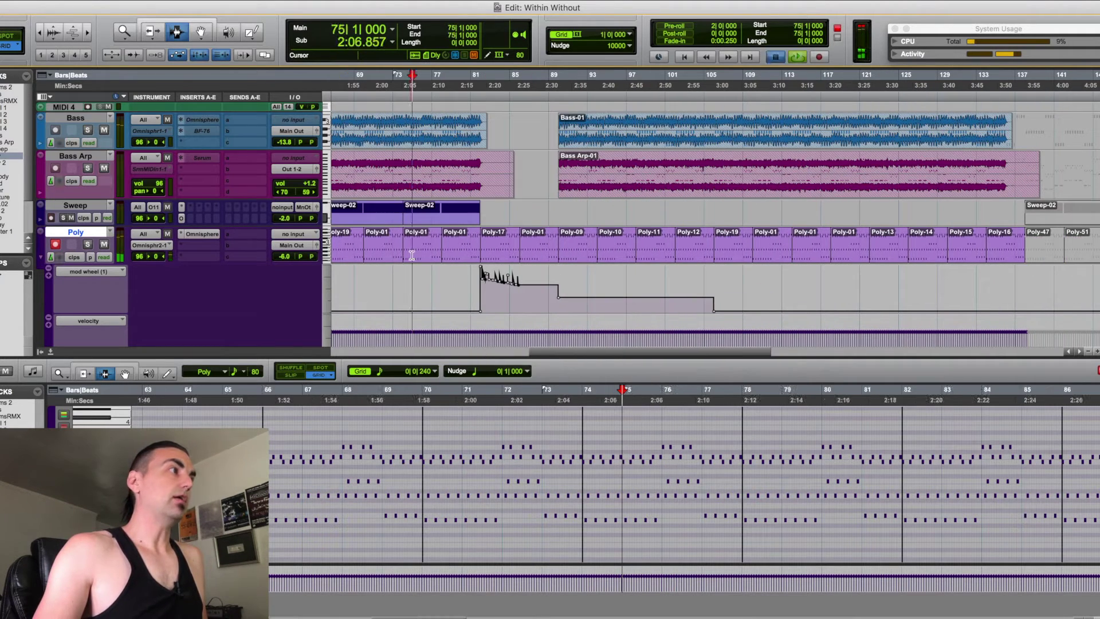
key("space")
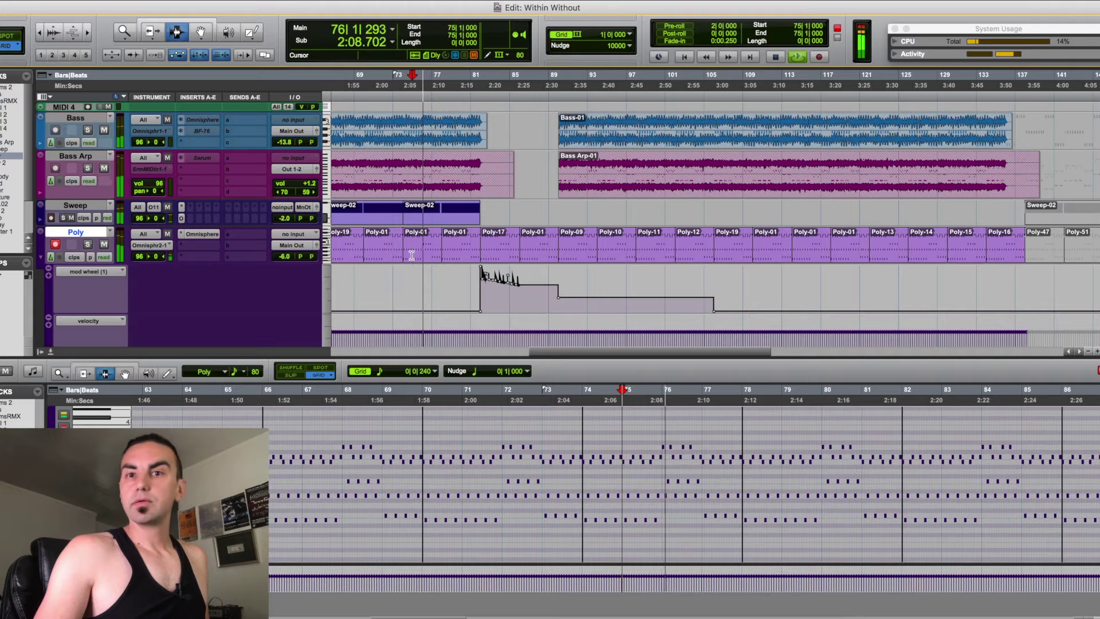
left_click(88, 245)
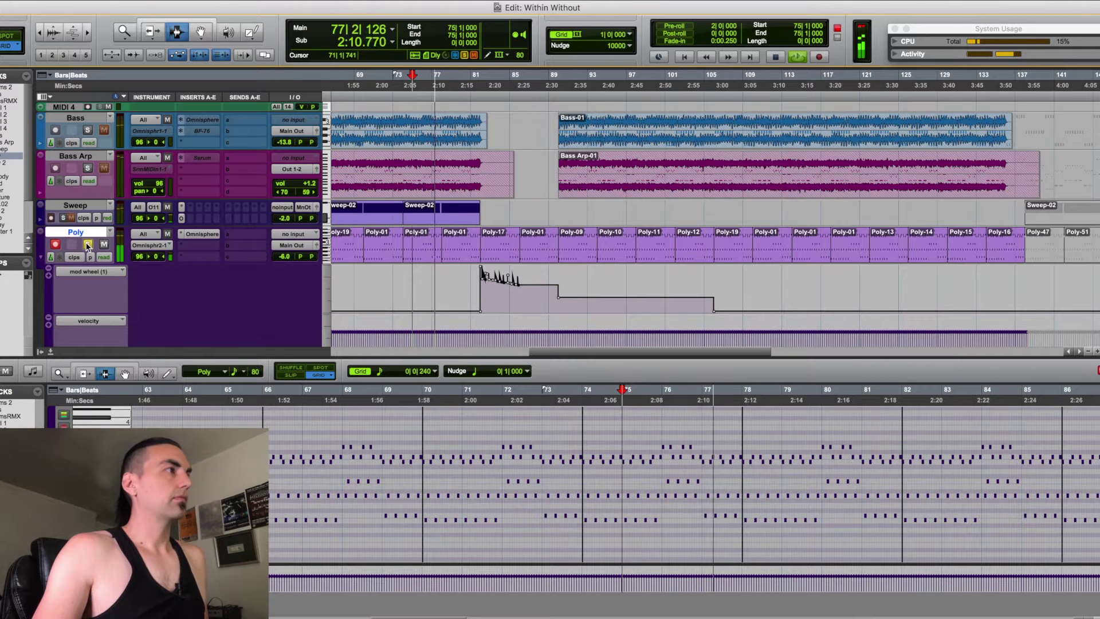
scroll(431, 265, "left", 3)
key("space")
left_click(556, 251)
key("space")
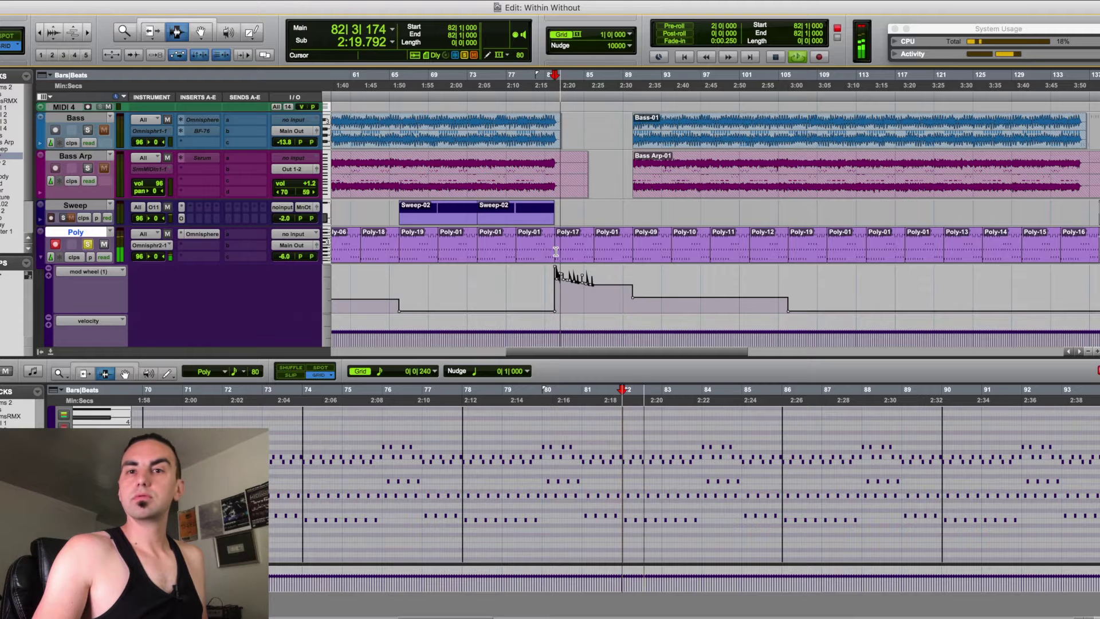
key("space")
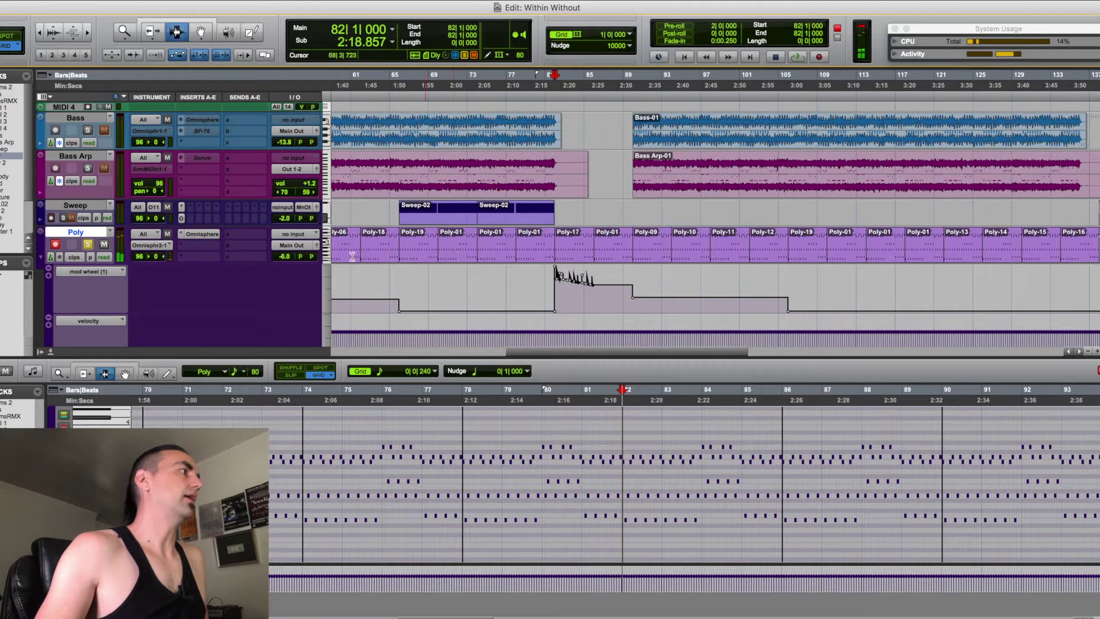
left_click(88, 245)
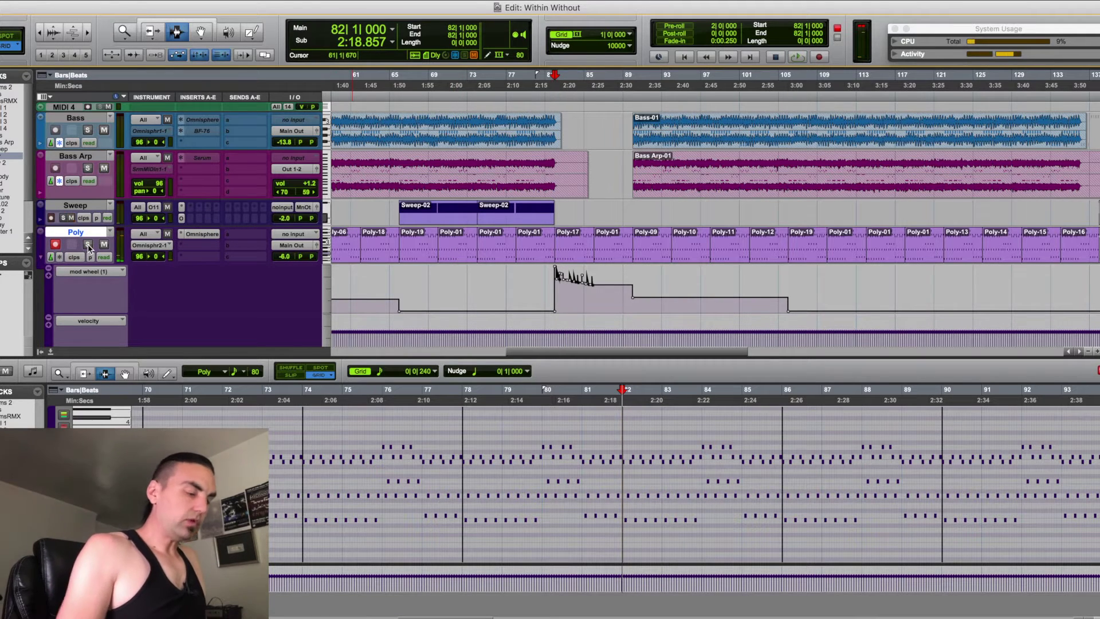
Step: Examine the Poly track's mod wheel automation across the arrangement, especially the drops around bars 26 and 31
key("super+bracketleft")
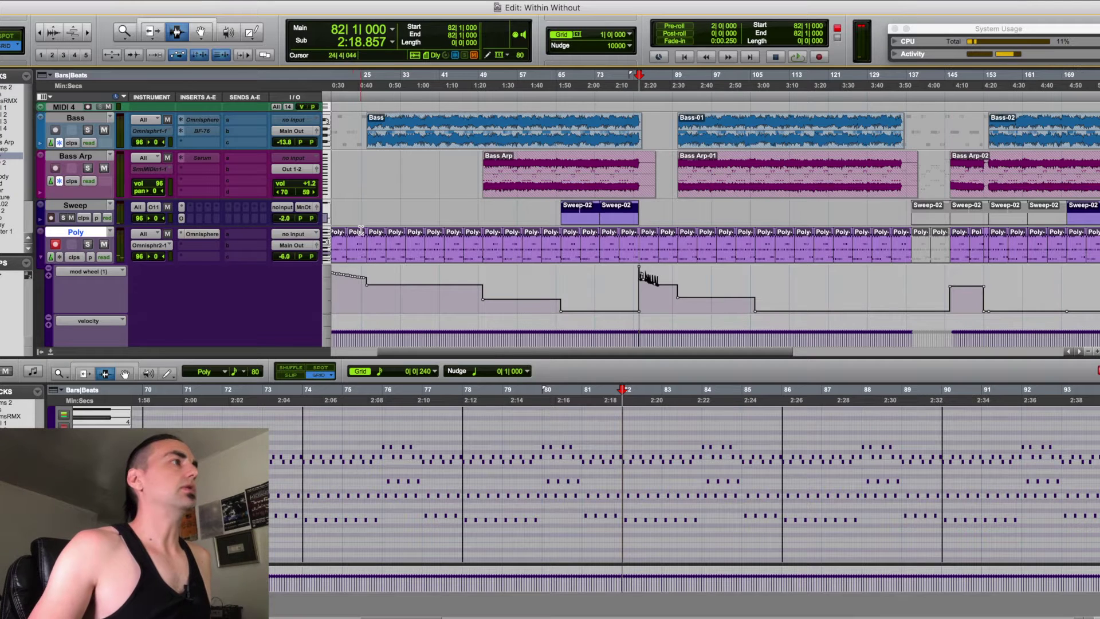
scroll(476, 251, "left", 3)
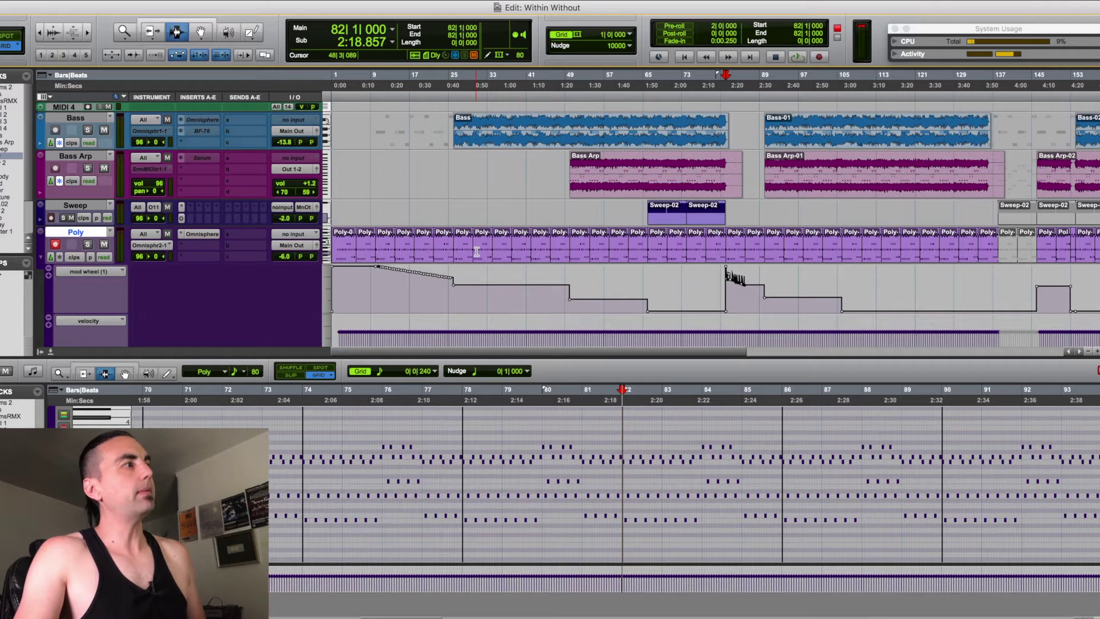
left_click(476, 251)
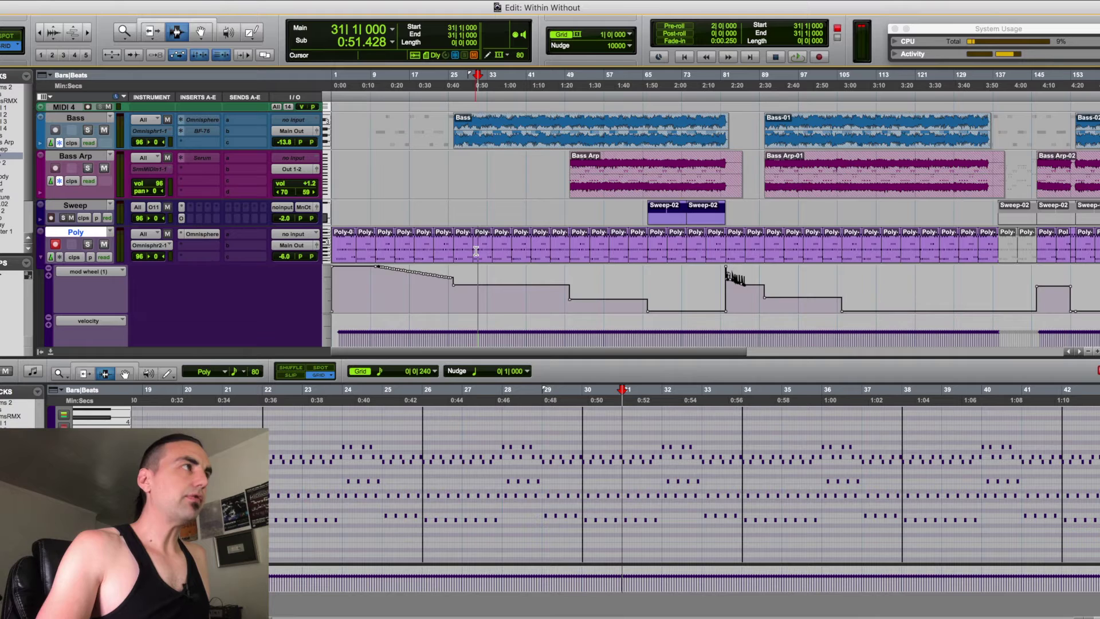
key("super+bracketright")
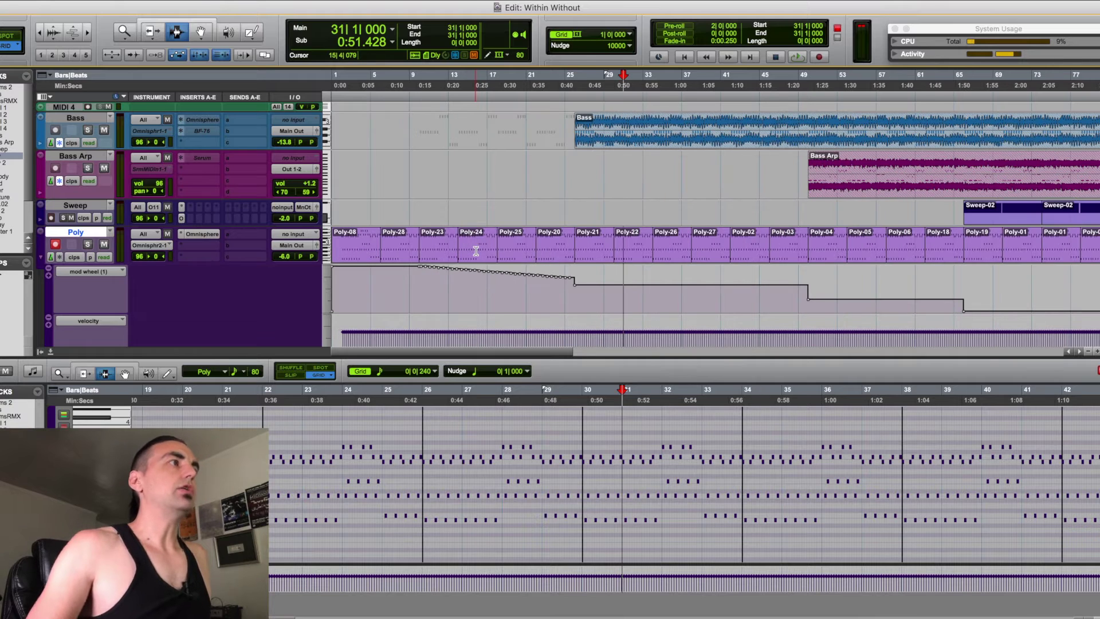
left_click(576, 238)
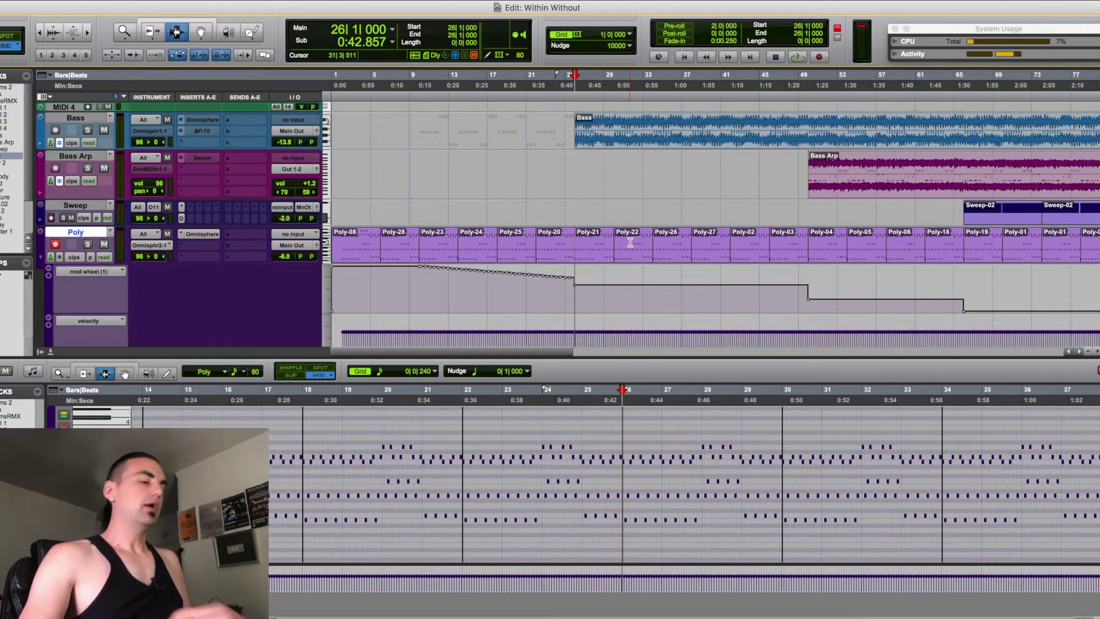
key("r")
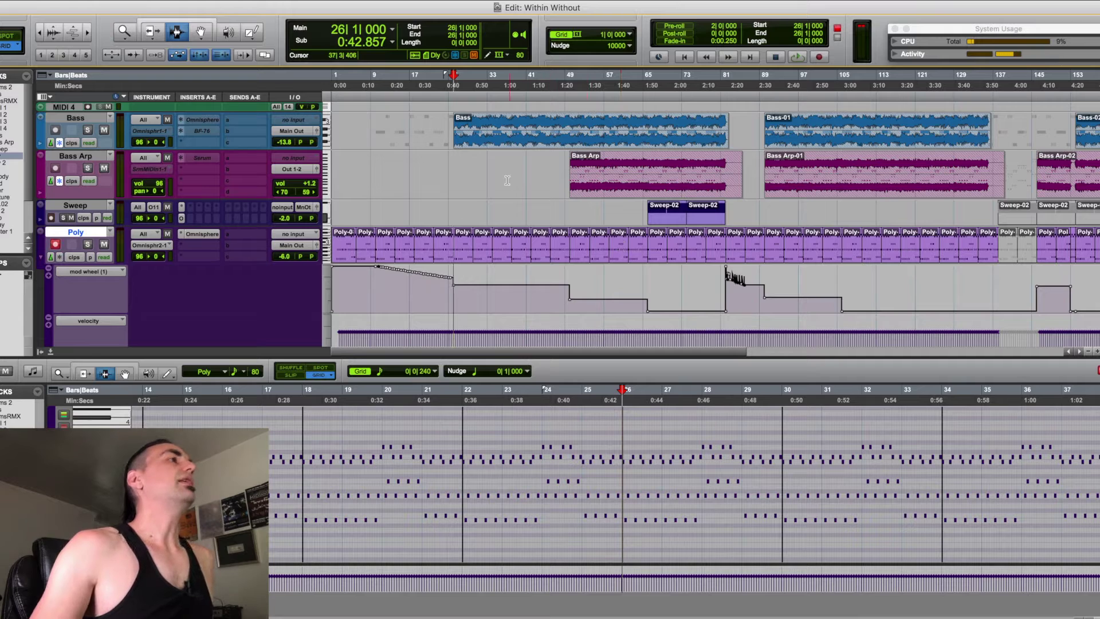
scroll(544, 182, "up", 1)
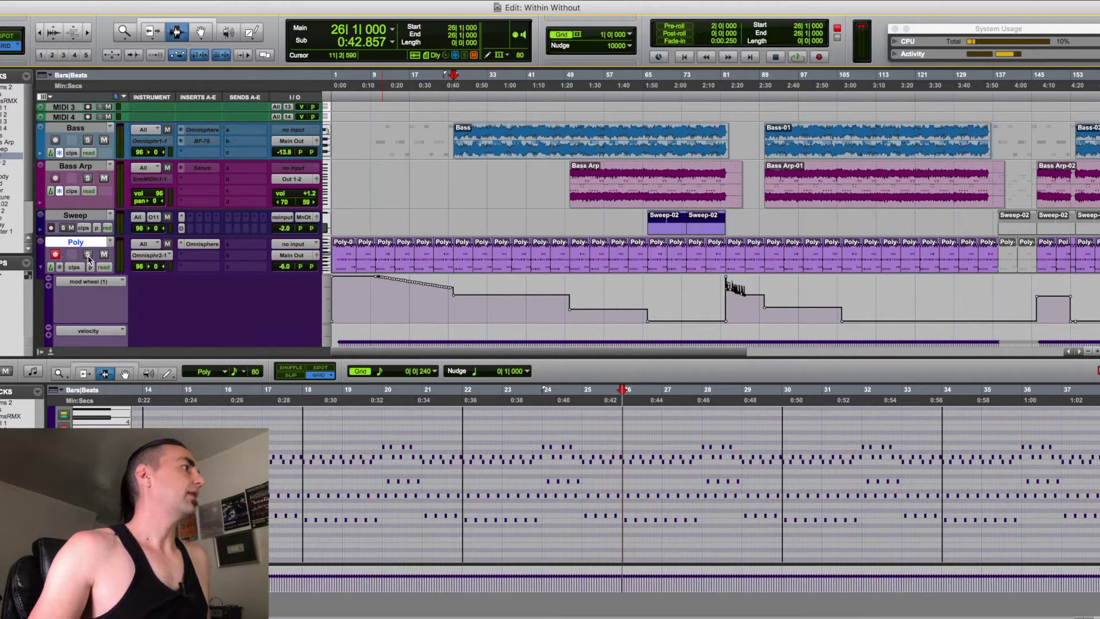
Step: Solo the Poly track and play it from bar 22
key("shift+s")
left_click(433, 256)
key("space")
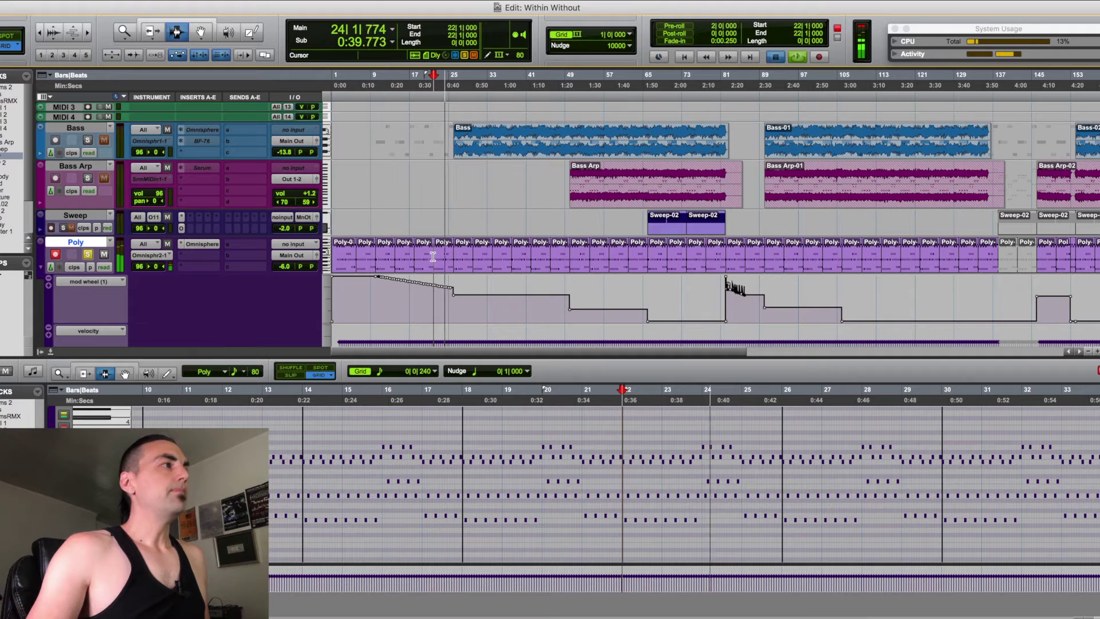
key("space")
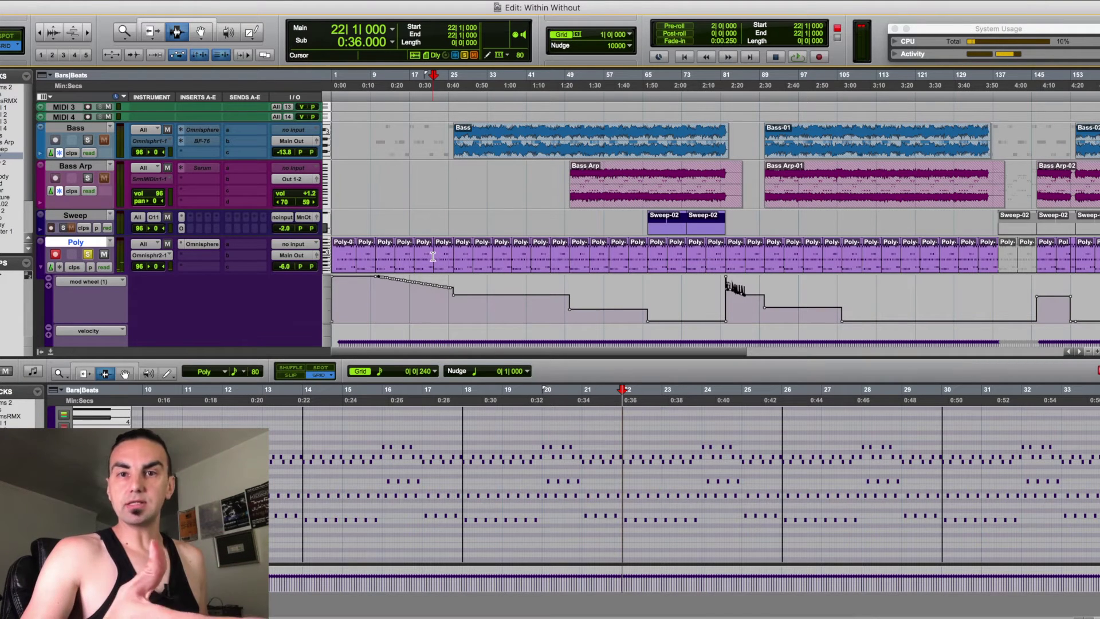
Step: Open the Battery 4 instrument on the Drums 2 track and select the Kick DubLove 1 cell
scroll(436, 257, "up", 5)
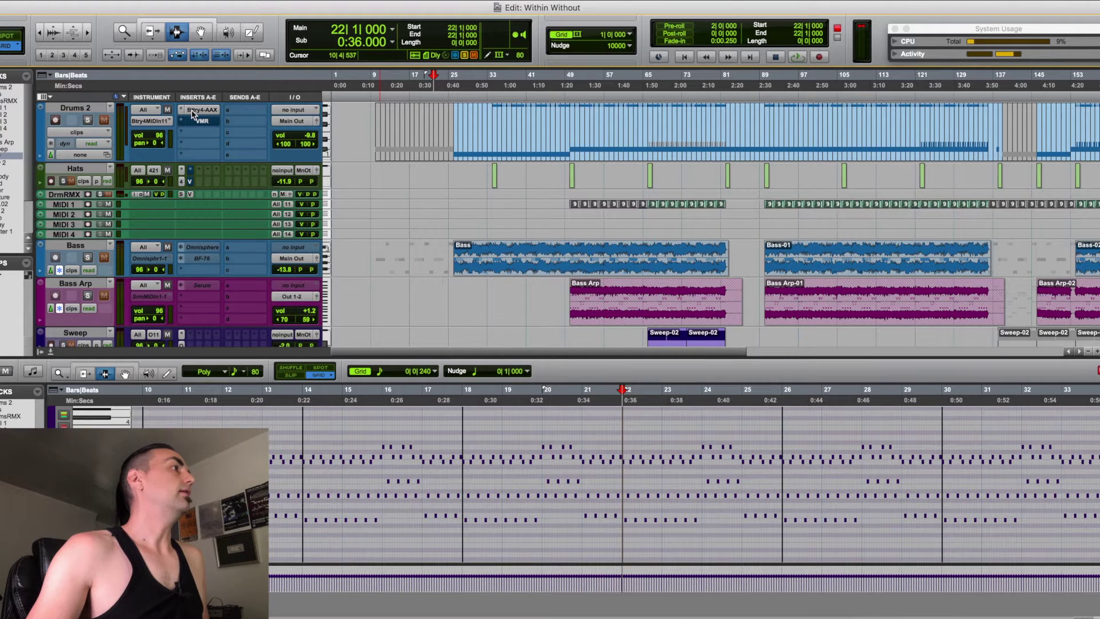
left_click(193, 111)
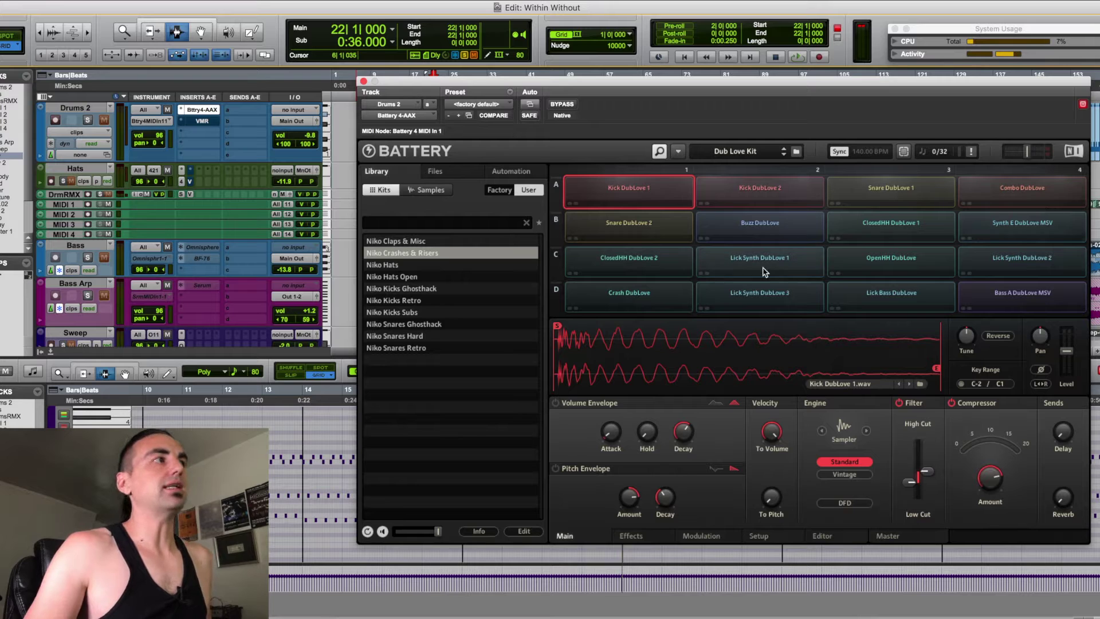
left_click(631, 201)
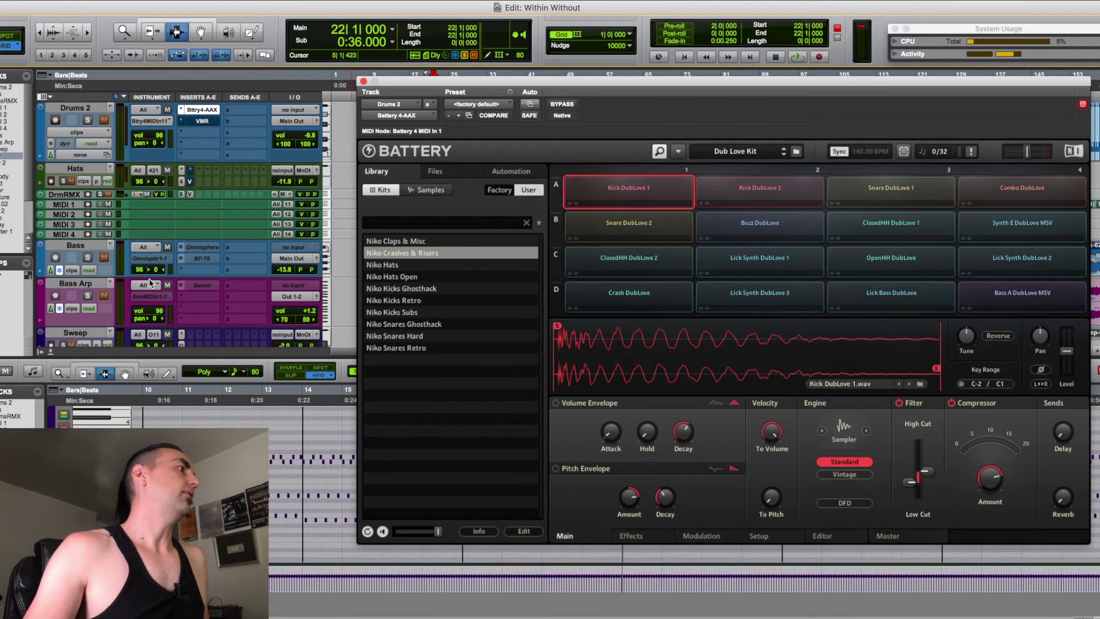
Step: Solo the Drums 2 track and audition Battery's Kick DubLove 2, Buzz DubLove, Snare DubLove 2, ClosedHH DubLove 2 and Lick Synth DubLove 1 and 3 cells
scroll(95, 320, "down", 5)
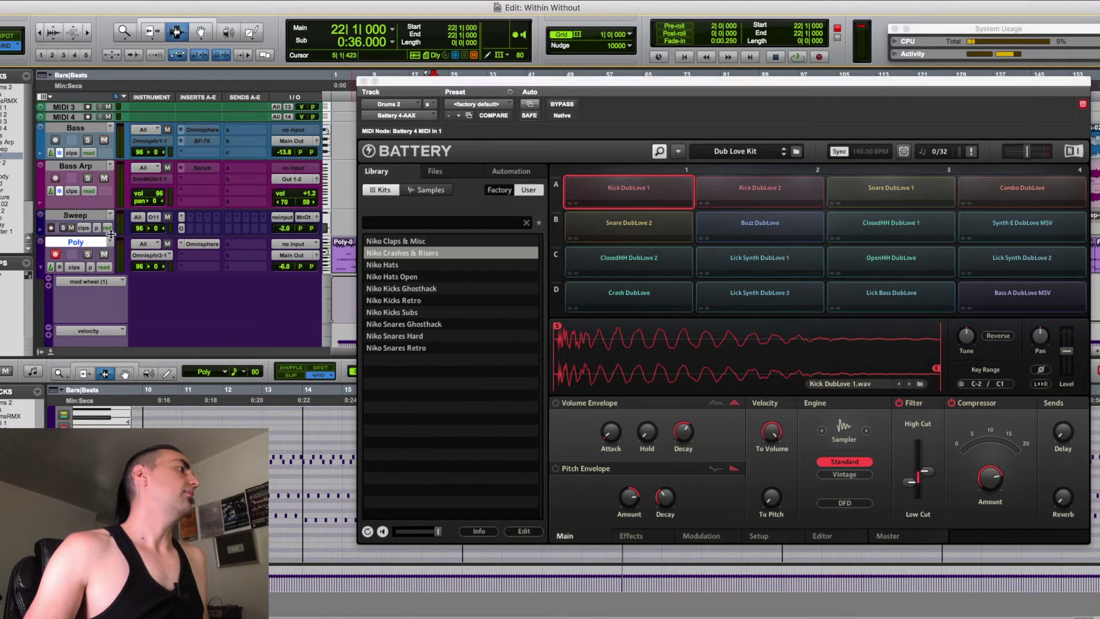
scroll(80, 158, "up", 4)
left_click(88, 121)
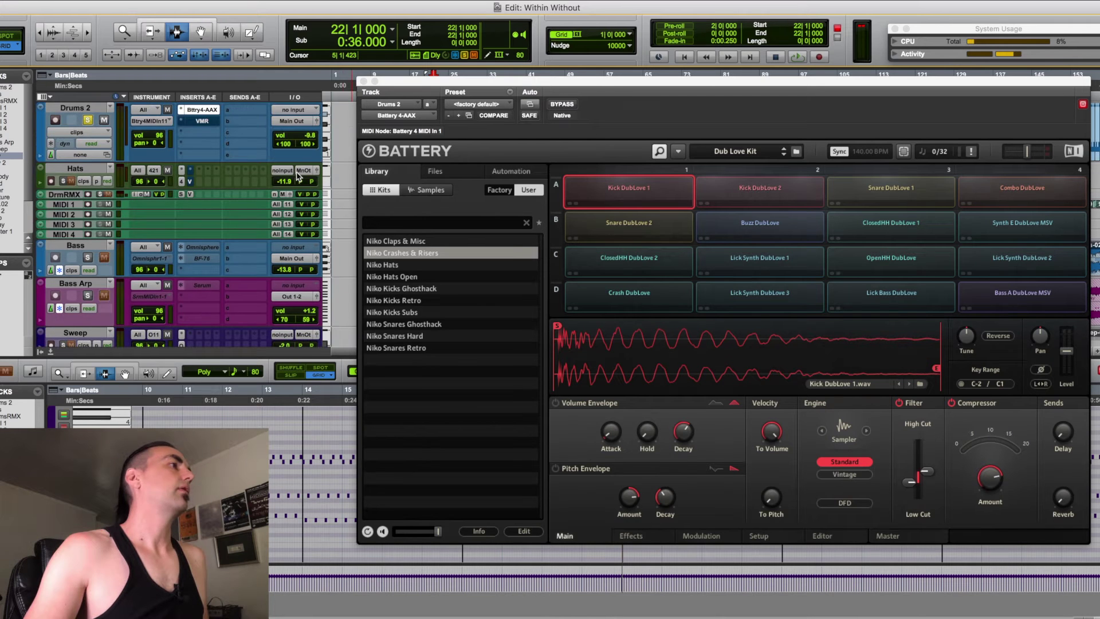
left_click(760, 189)
left_click(762, 222)
left_click(633, 223)
left_click(629, 259)
left_click(760, 260)
left_click(760, 294)
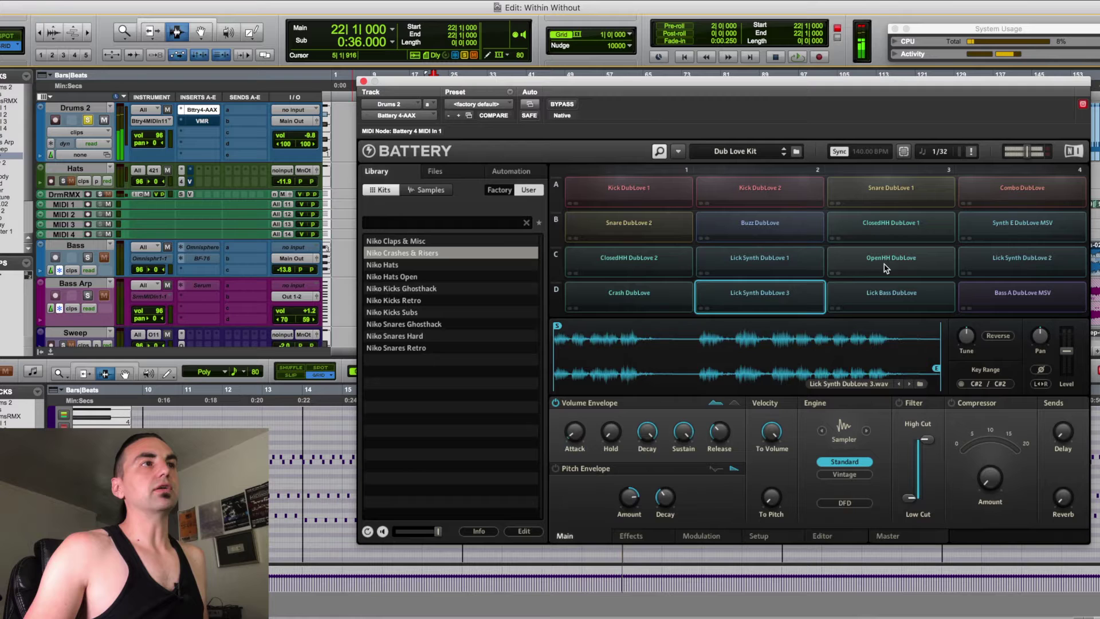
Step: Audition the OpenHH DubLove, ClosedHH DubLove 1, Snare DubLove 1 and 2, and Kick DubLove 2 and 1 cells
left_click(888, 265)
left_click(887, 224)
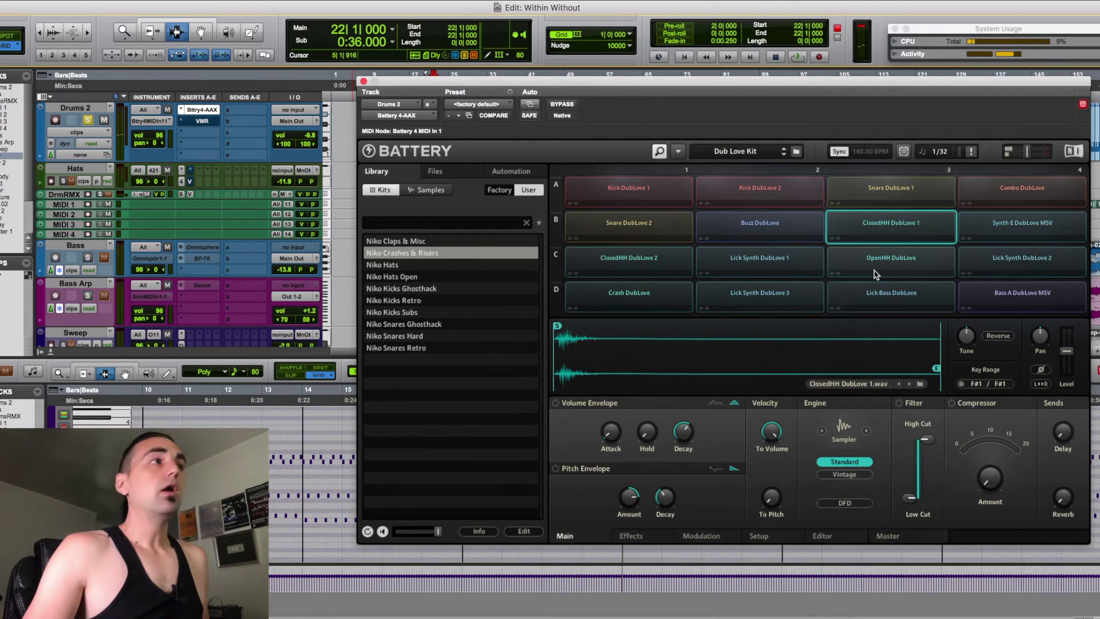
left_click(883, 194)
left_click(877, 186)
left_click(880, 186)
left_click(615, 228)
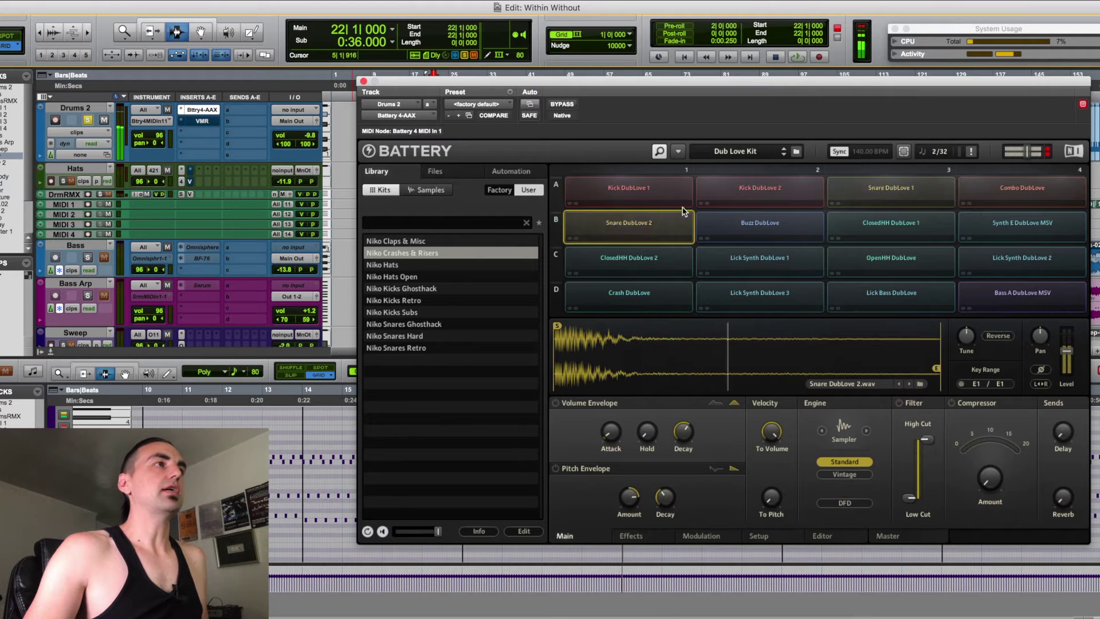
left_click(717, 192)
left_click(631, 196)
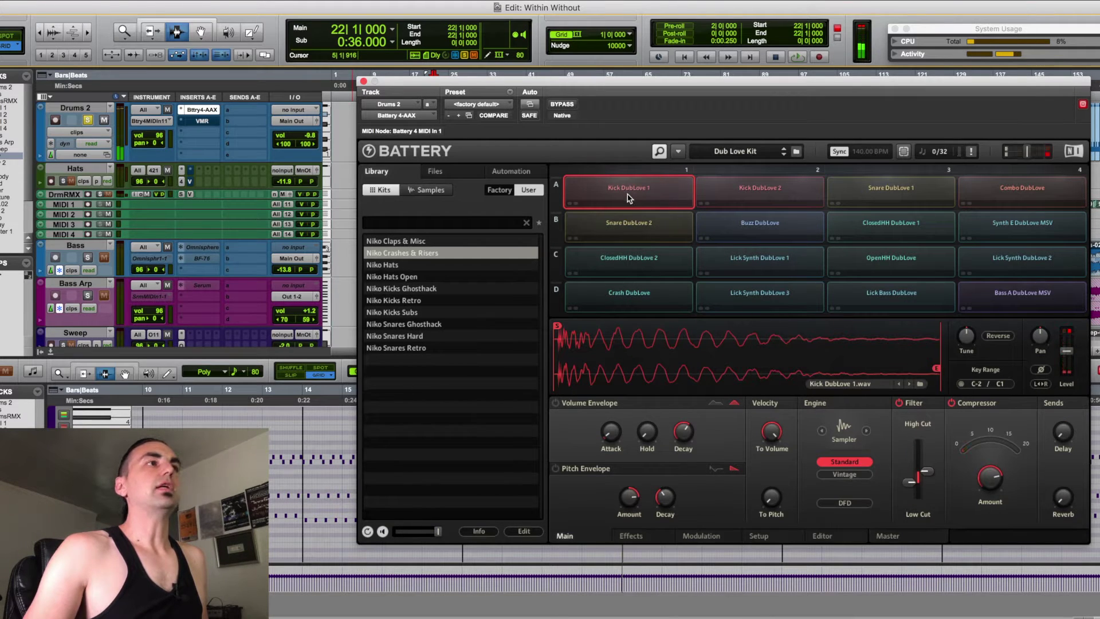
Step: Close the Battery window and play the soloed Drums 2 track from bar 26 to hear its kick pattern
left_click(364, 81)
left_click(455, 134)
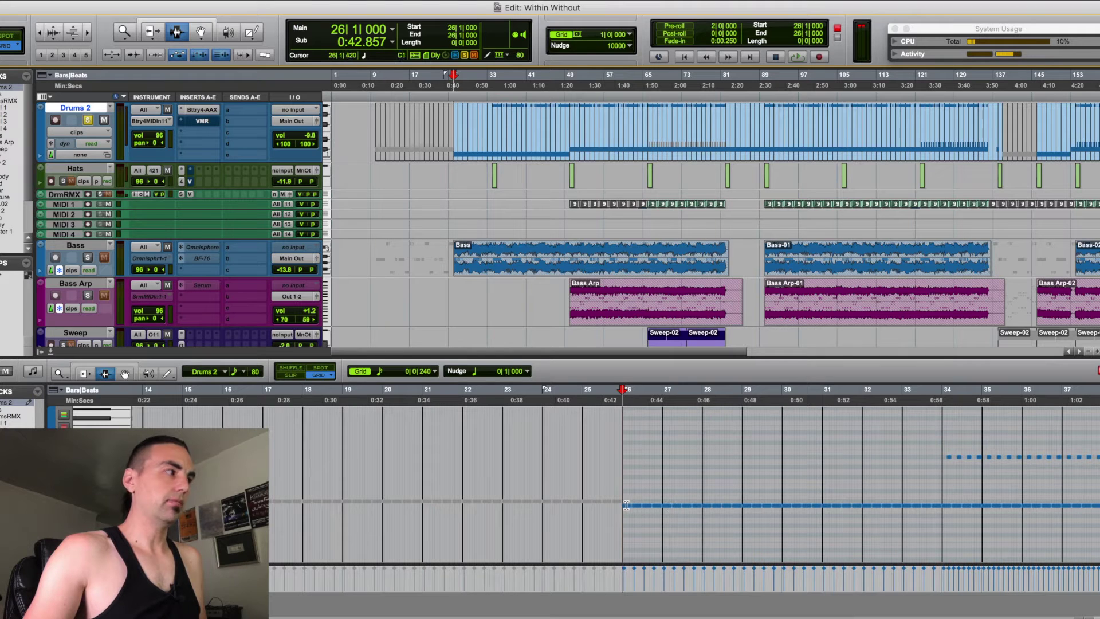
key("F8")
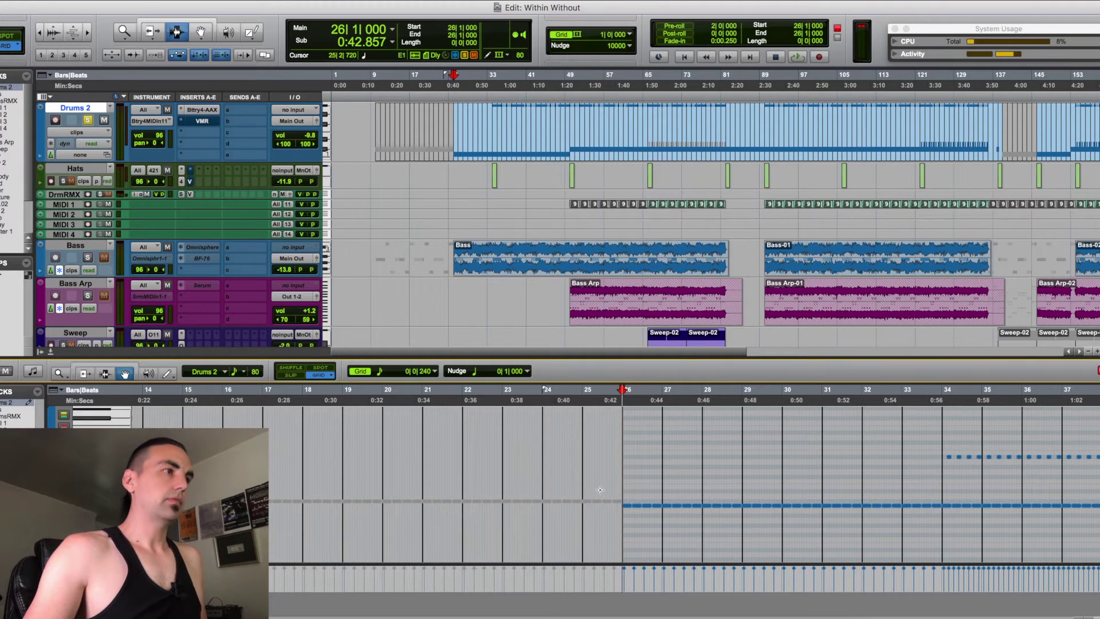
left_click(627, 508)
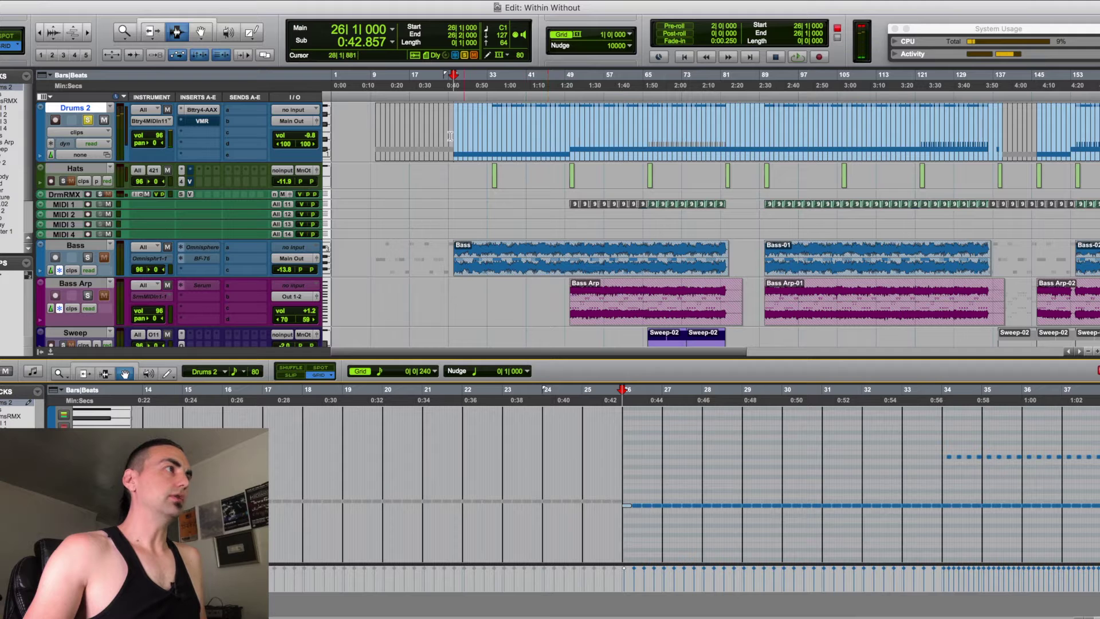
left_click(452, 135)
key("space")
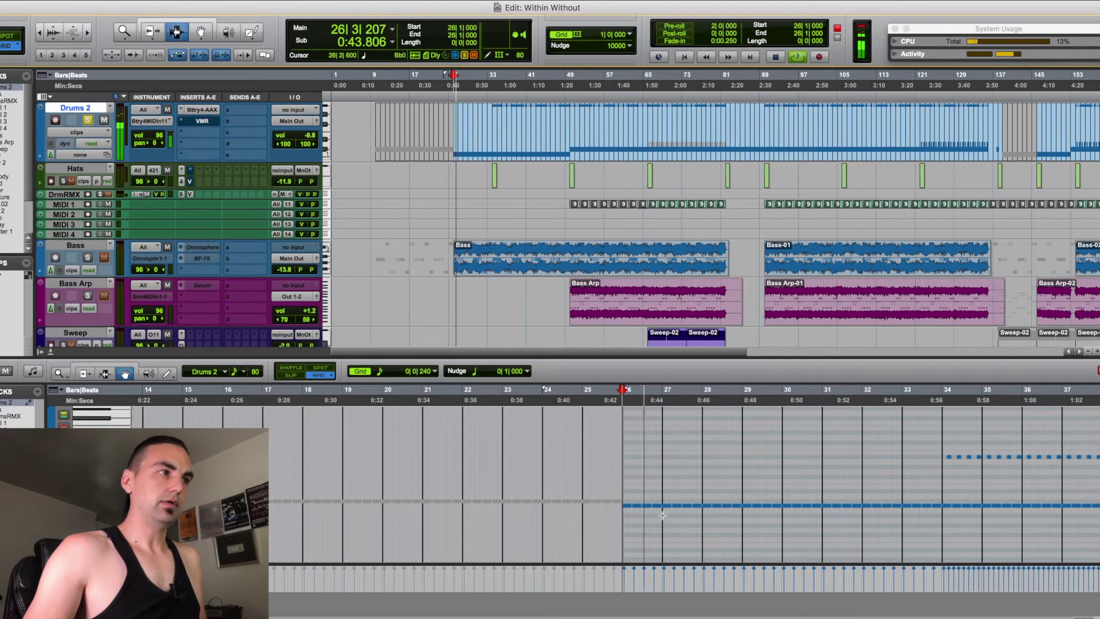
scroll(655, 502, "right", 2)
key("space")
Step: Play the soloed Drums 2 track from bar 34, where the upper row of notes enters
left_click(888, 458)
left_click(878, 470)
key("space")
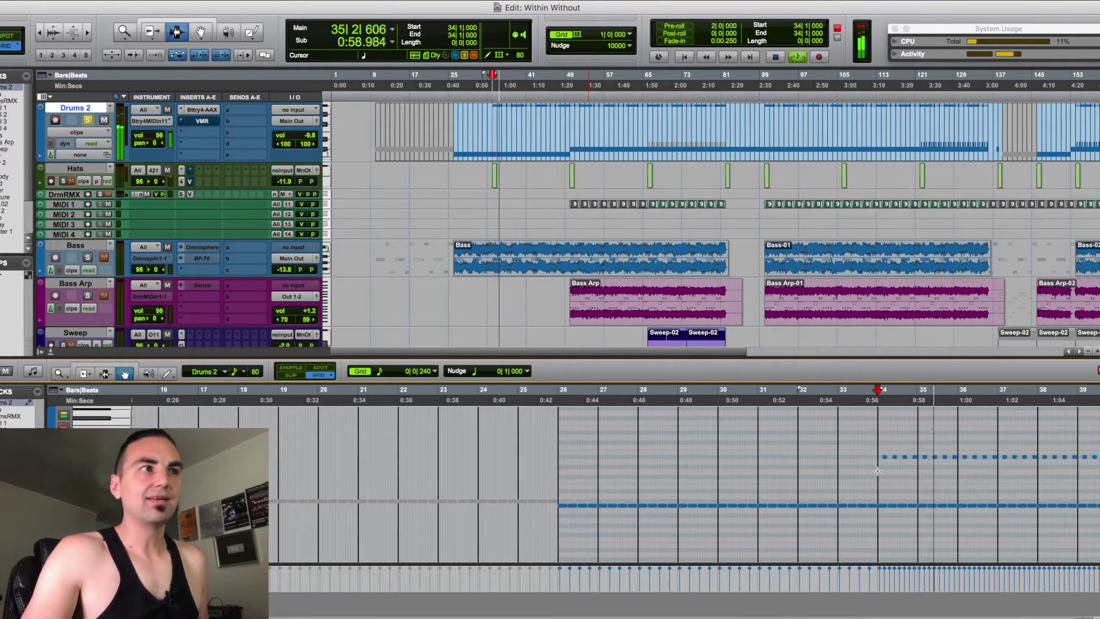
key("space")
Step: Solo Poly alongside Drums 2, play both from bar 26, and unsolo Poly after stopping
left_click(453, 170)
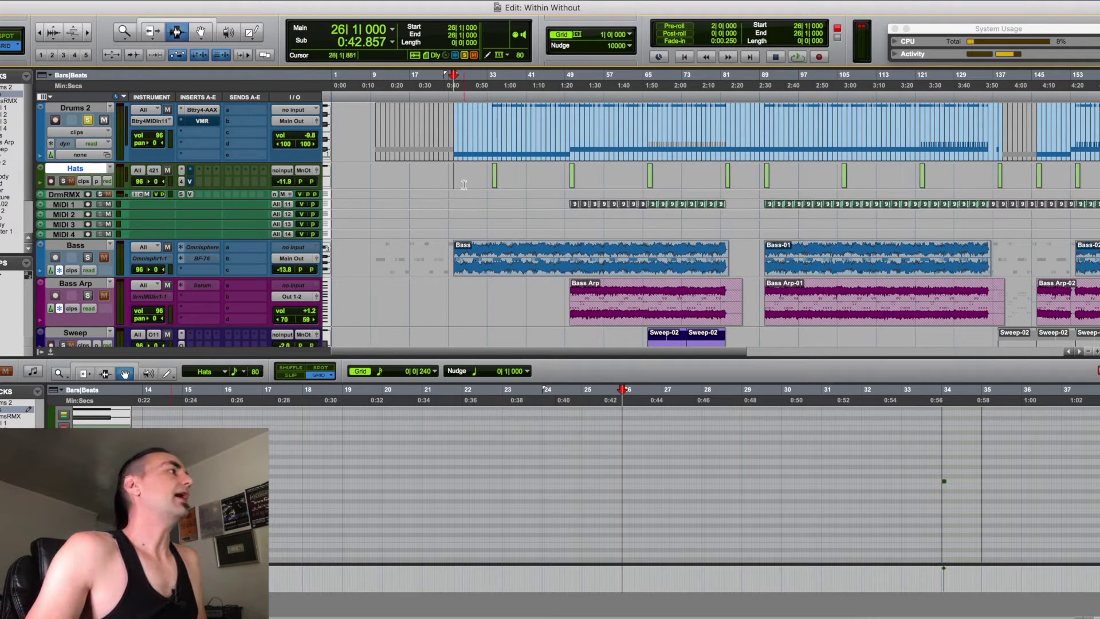
scroll(95, 283, "down", 4)
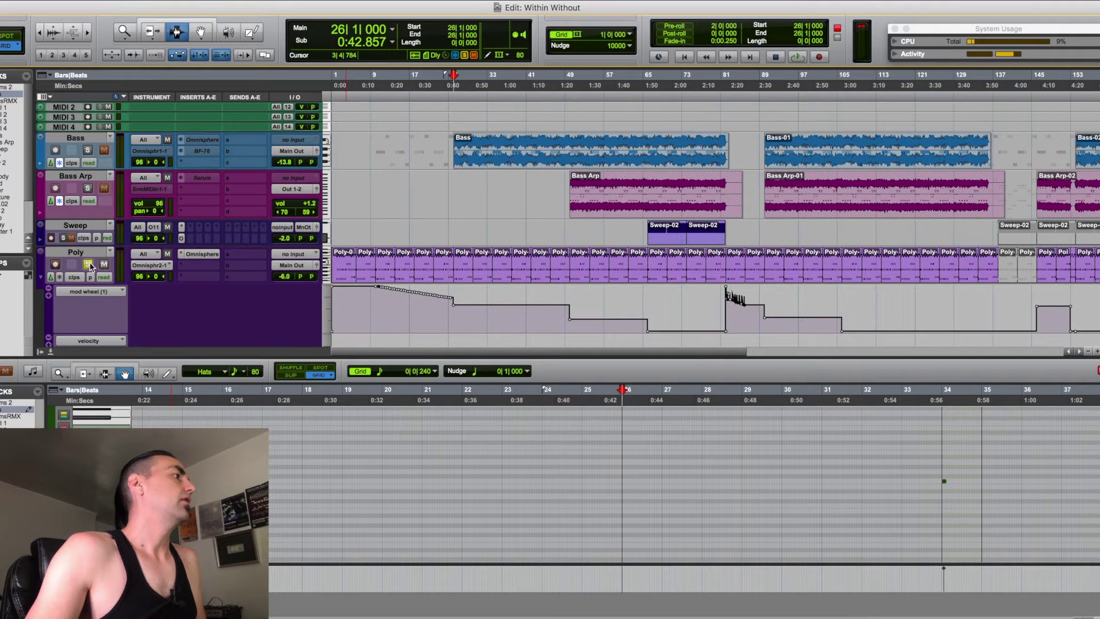
key("shift+r")
key("space")
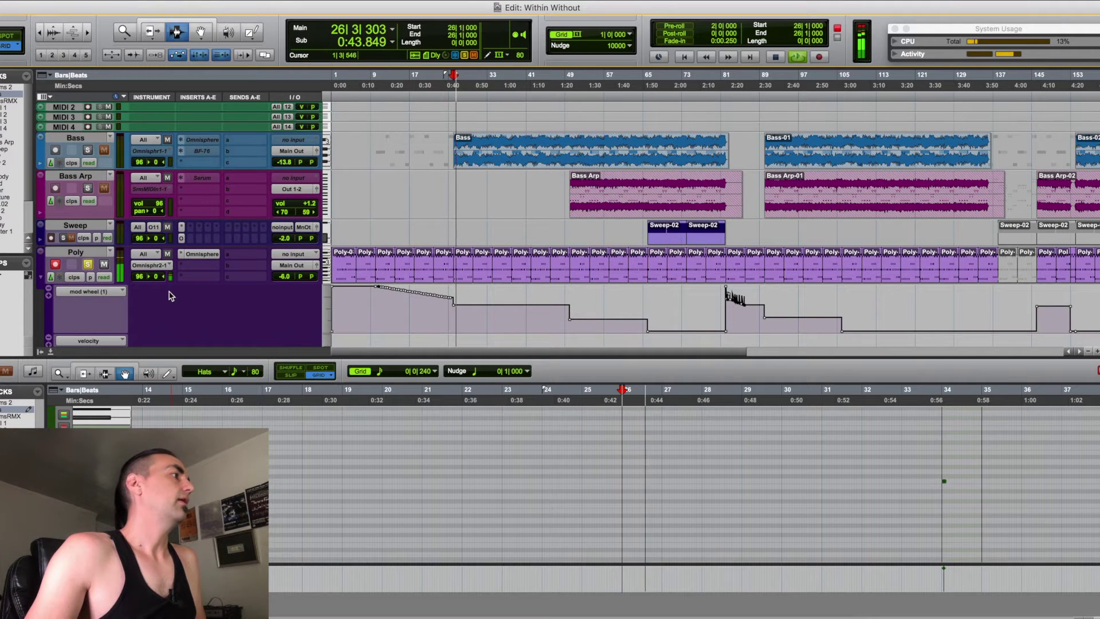
scroll(169, 295, "down", 5)
key("space")
left_click(88, 120)
scroll(162, 221, "up", 10)
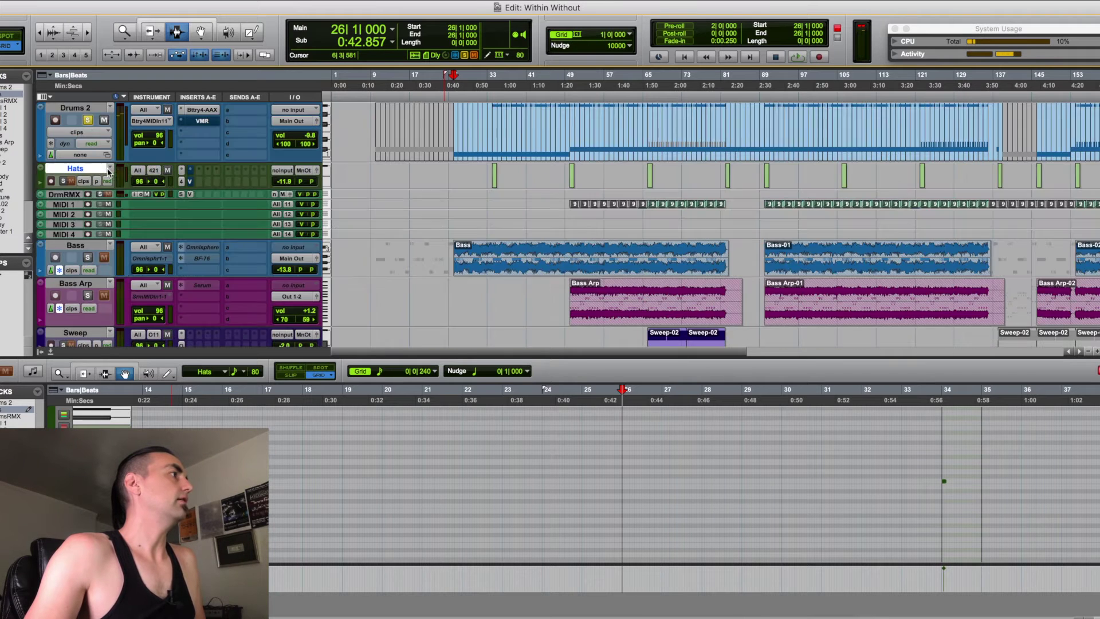
Step: Solo the Poly 2 track and inspect its Serum instrument, closing the plug-in window when done
scroll(224, 256, "down", 3)
scroll(223, 256, "down", 5)
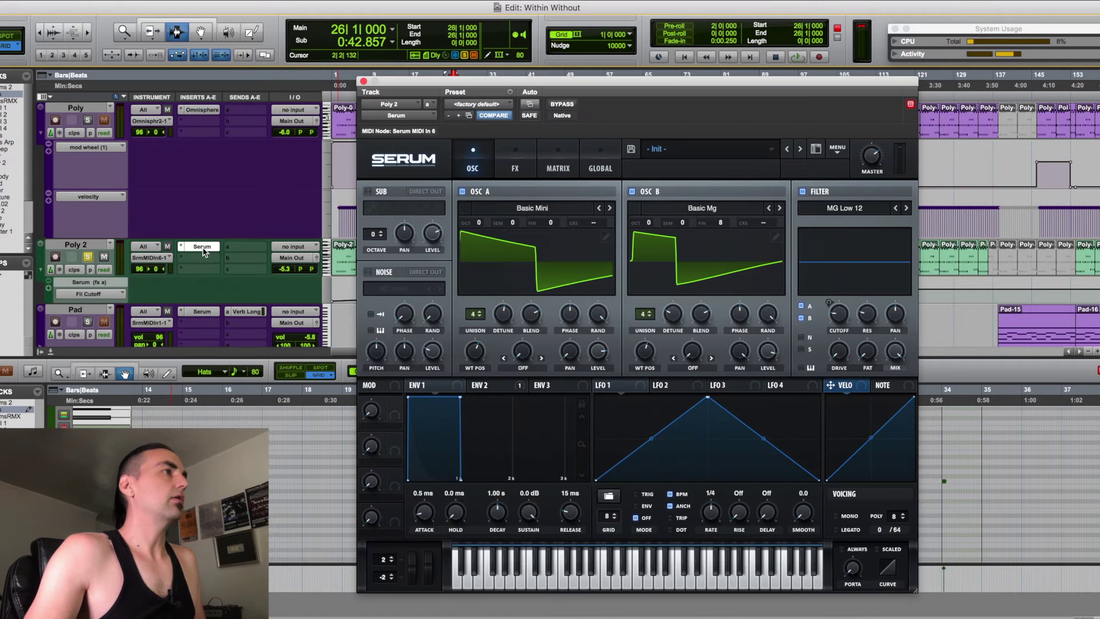
left_click(202, 246)
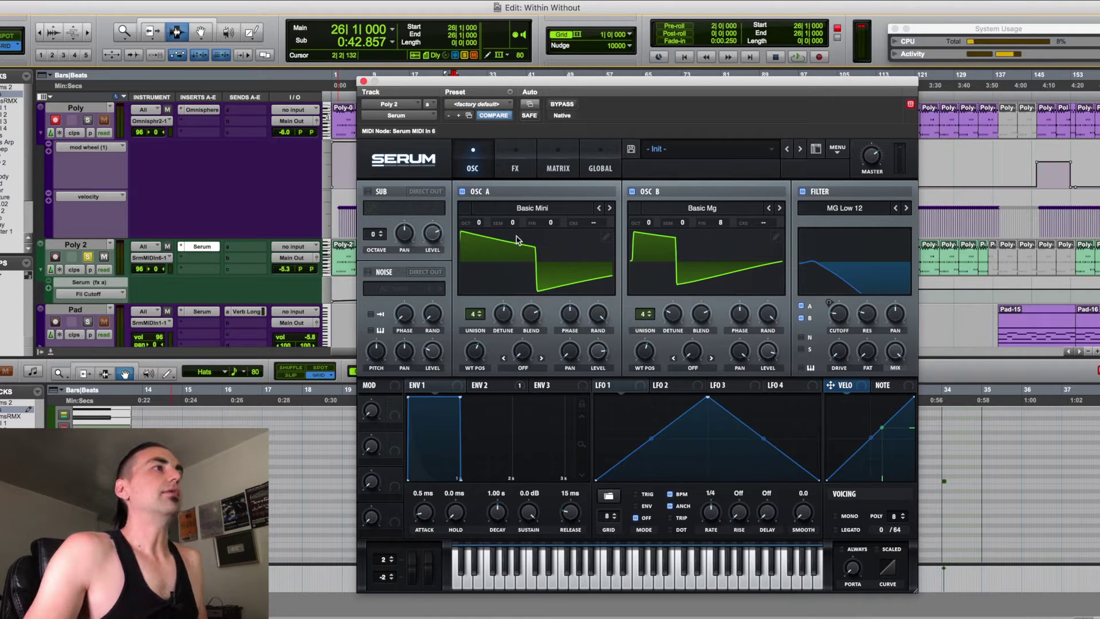
left_click(363, 82)
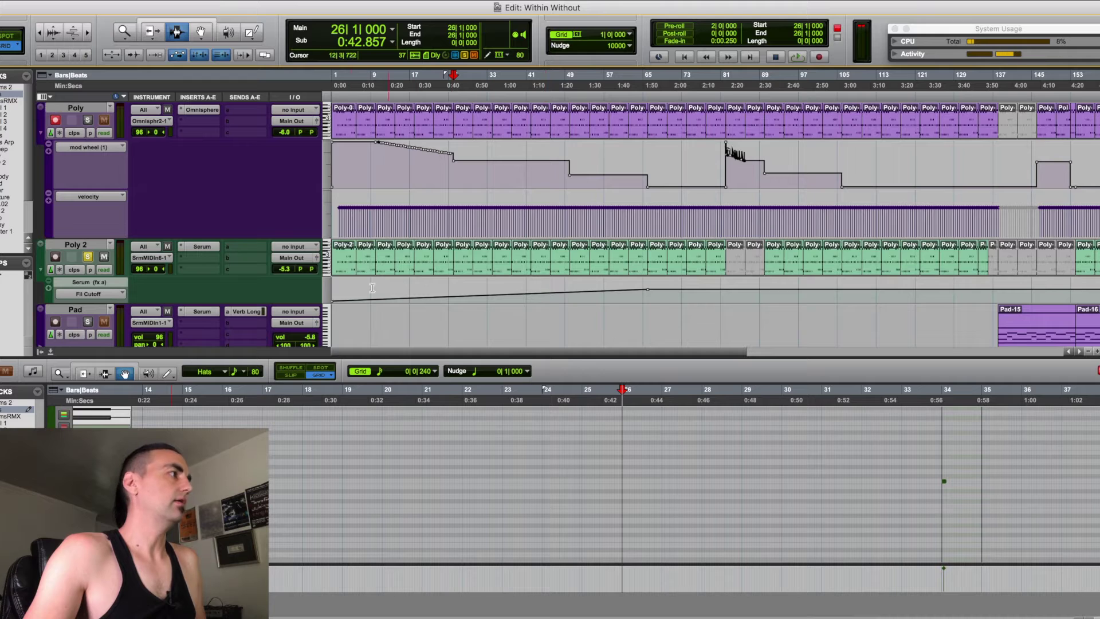
Step: Play the soloed Poly 2 track from bar 2 and from bar 62 to compare its filter cutoff automation
left_click(338, 254)
key("space")
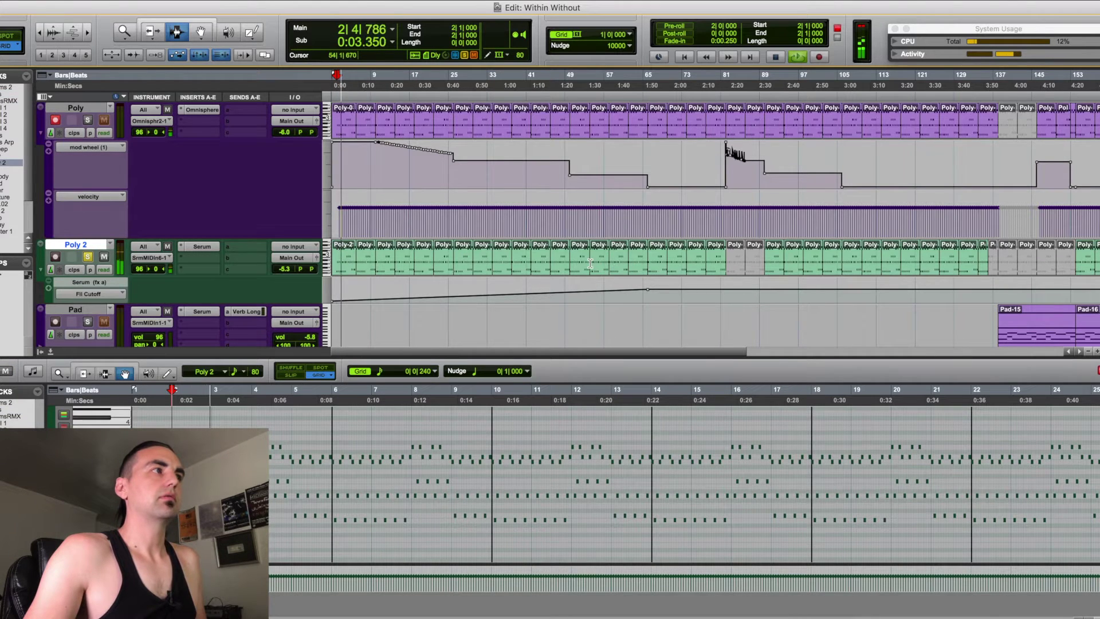
key("space")
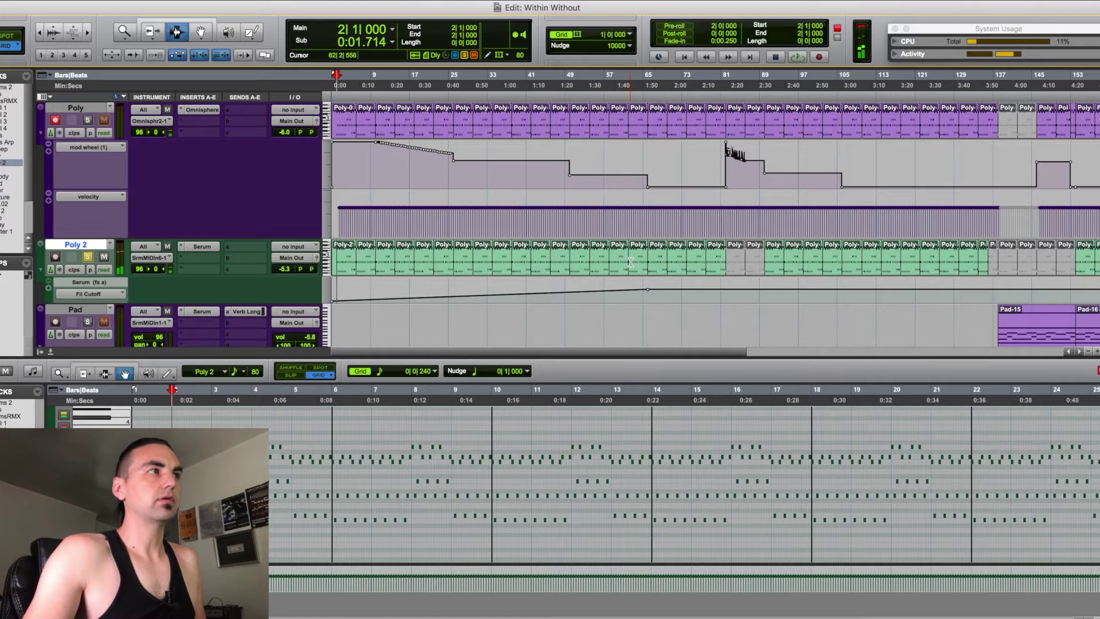
left_click(631, 262)
key("space")
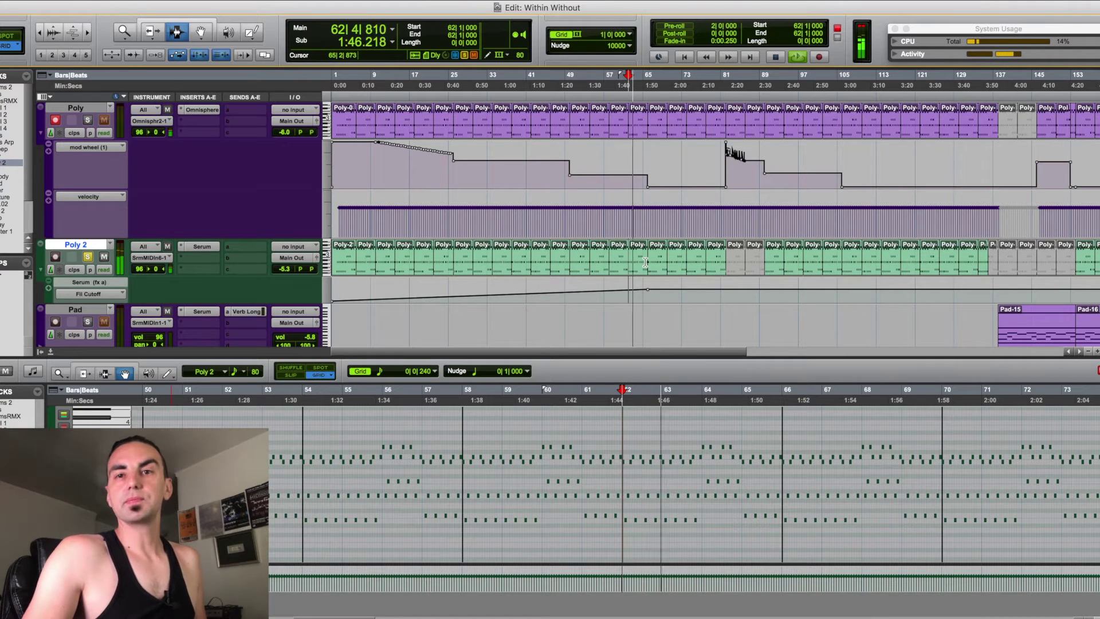
Step: Solo Poly during playback and toggle Poly 2's solo off and on to compare the layers, leaving Poly 2 unsoloed and playback stopped
left_click(88, 120)
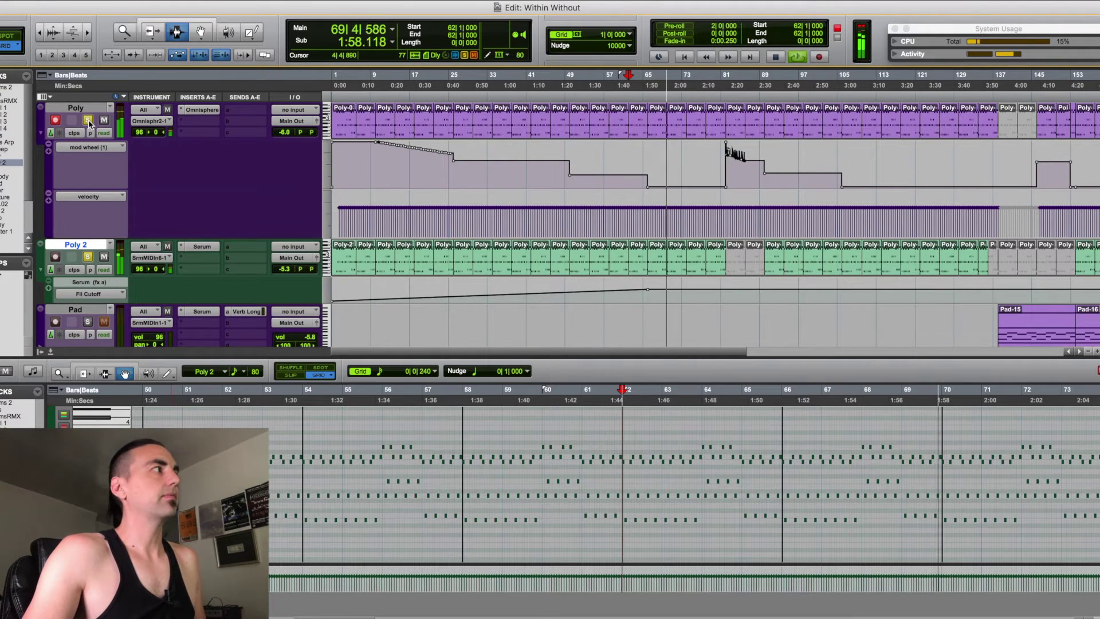
left_click(89, 257)
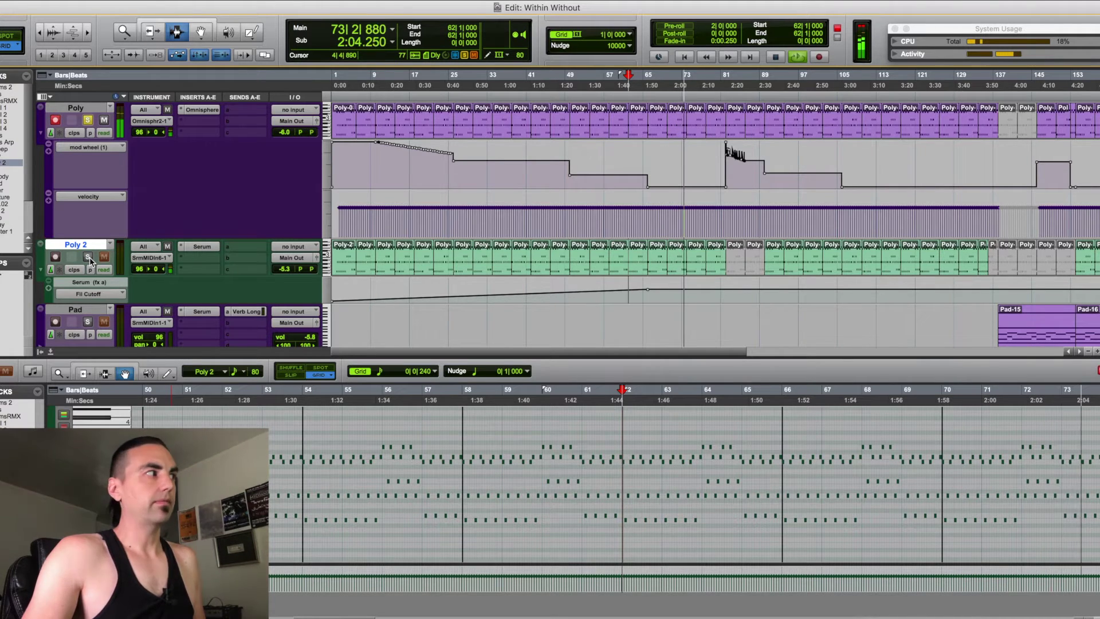
left_click(90, 257)
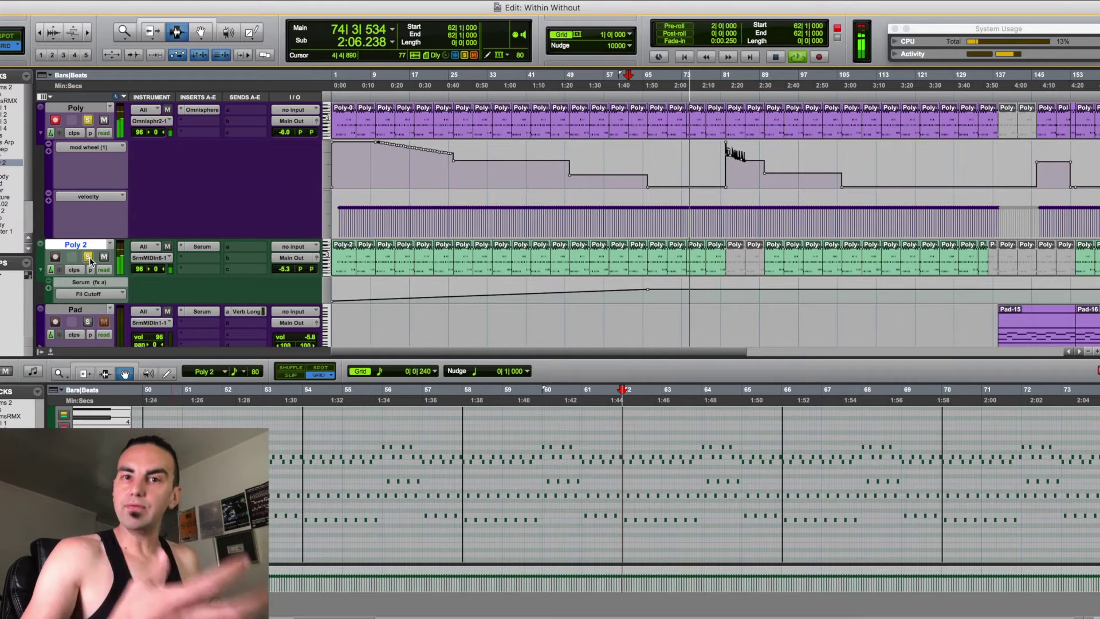
left_click(89, 257)
key("space")
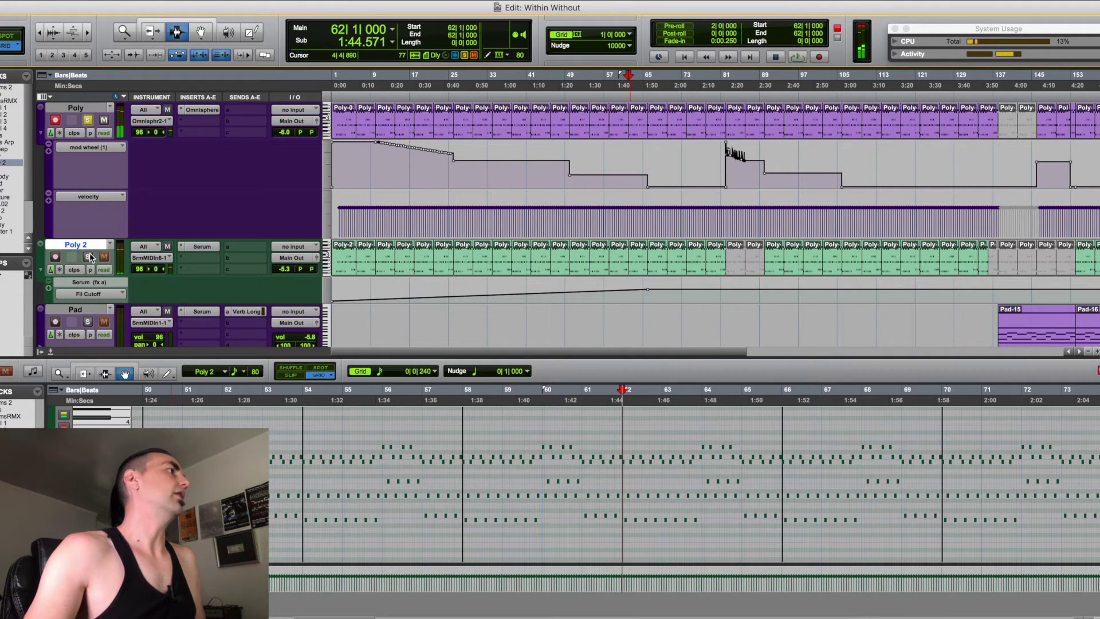
Step: Clear the remaining solo and play the full mix from bar 26, where the first Bass clip starts
scroll(544, 238, "up", 5)
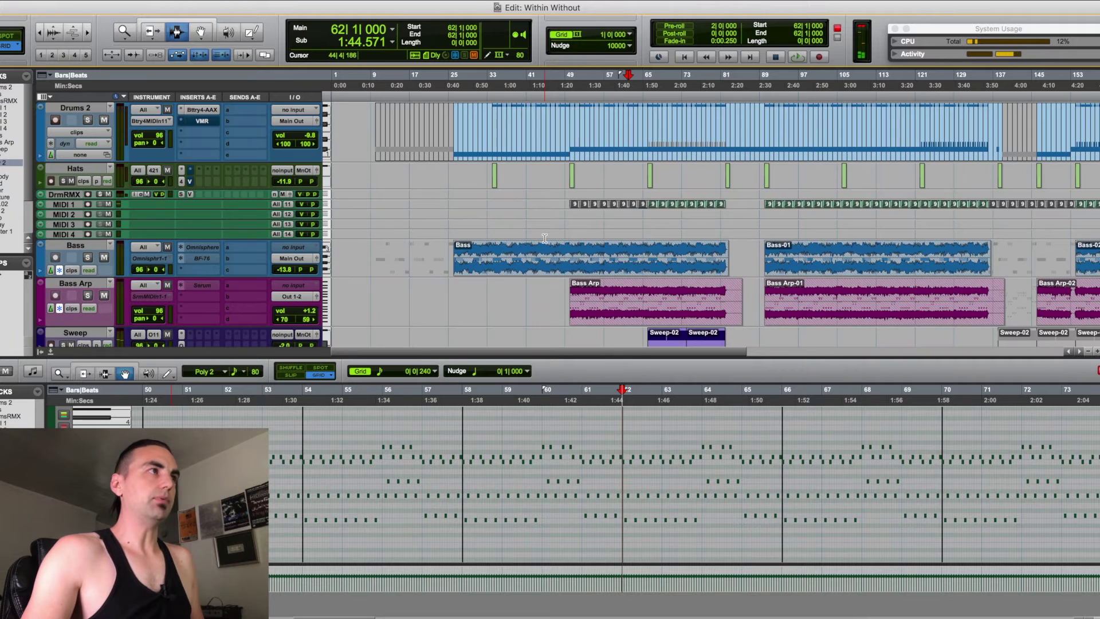
left_click(570, 218)
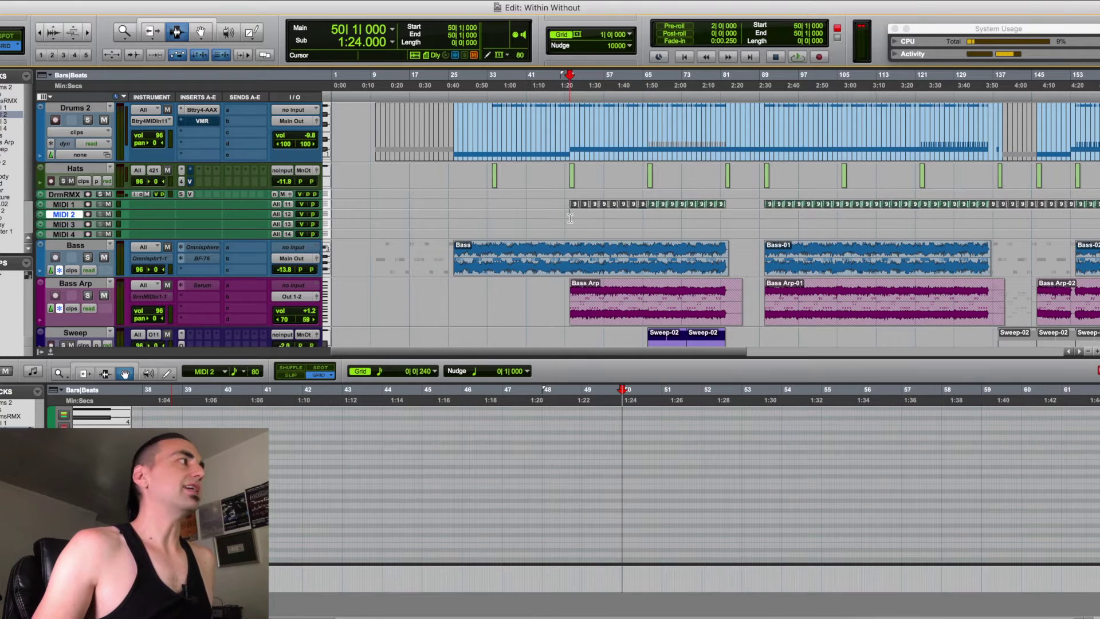
left_click(460, 253)
key("space")
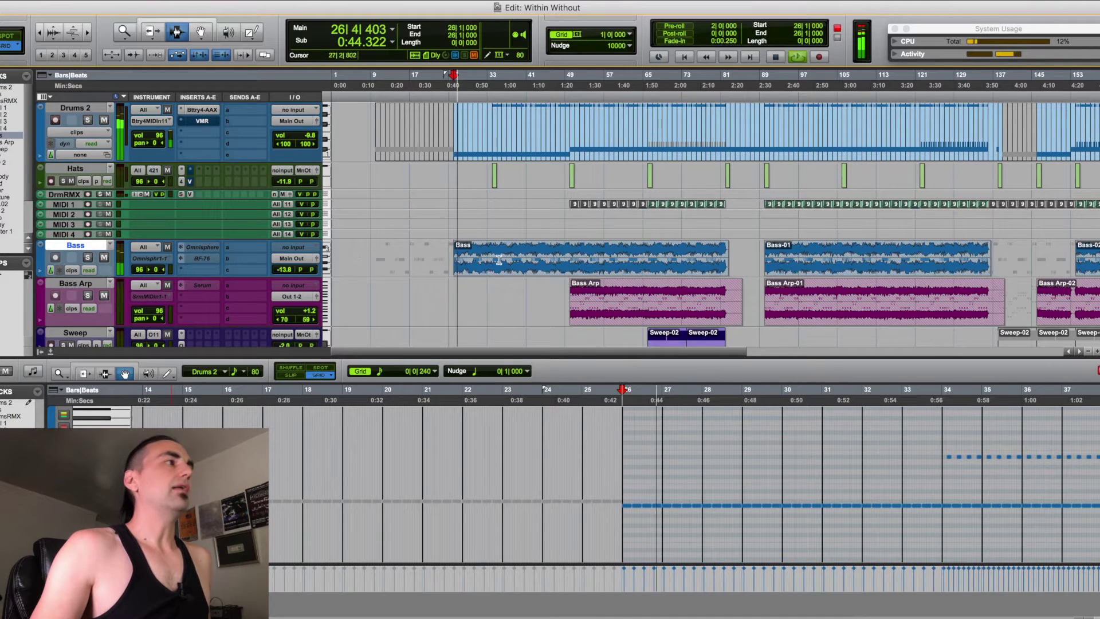
Step: Solo the Bass track during playback to hear it alone, and unsolo it after stopping
left_click(88, 258)
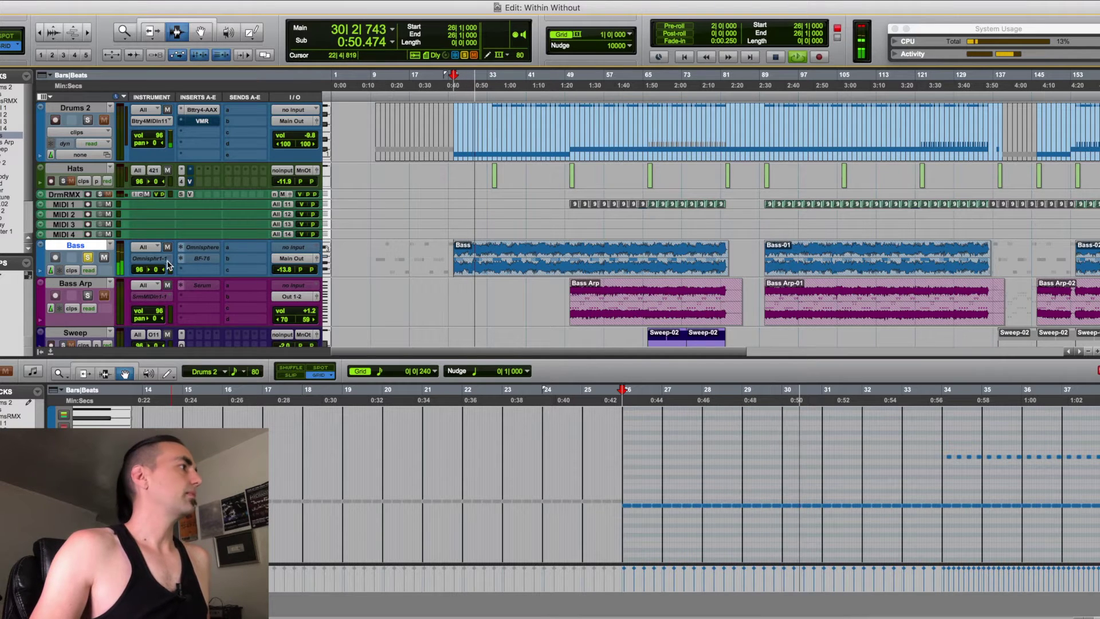
key("space")
left_click(87, 259)
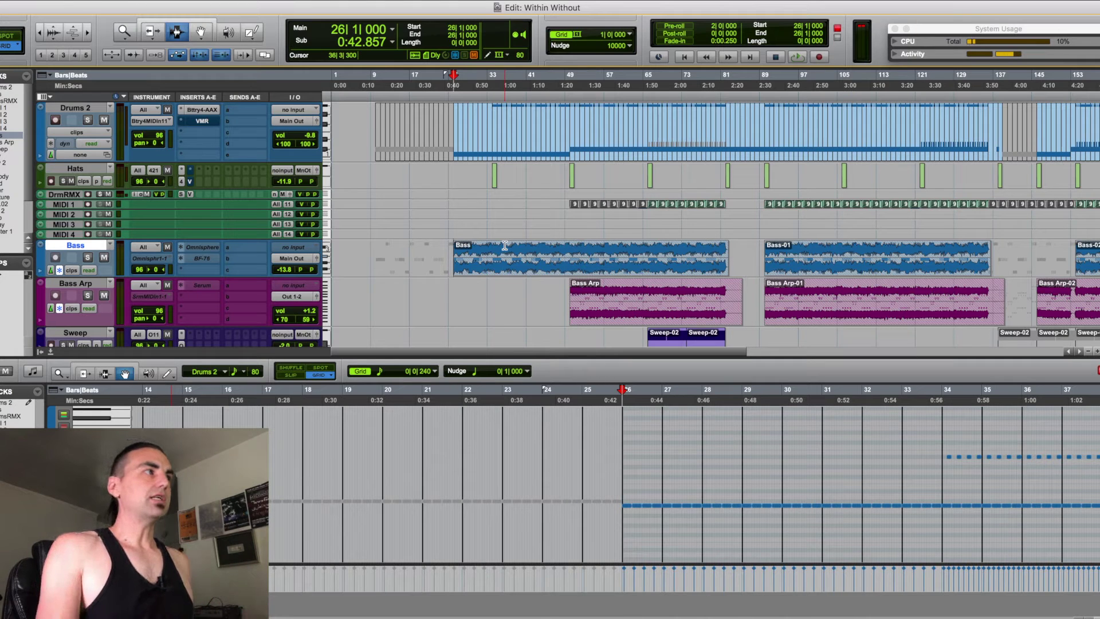
Step: Replay the unsoloed song from bar 26 twice to hear the bass together with the drums and synths
key("space")
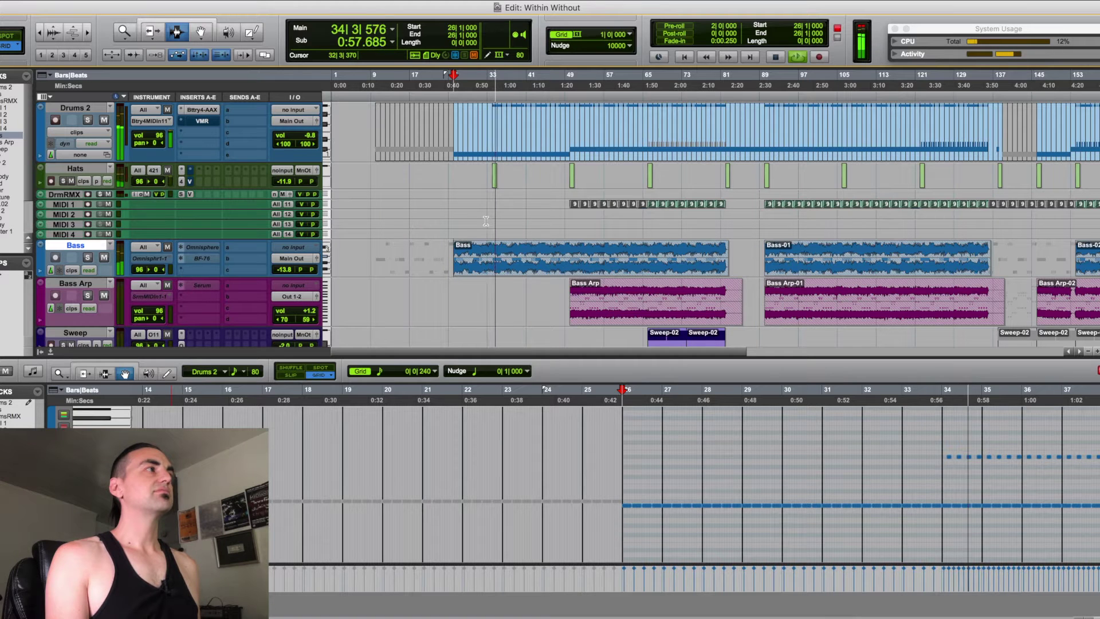
key("space")
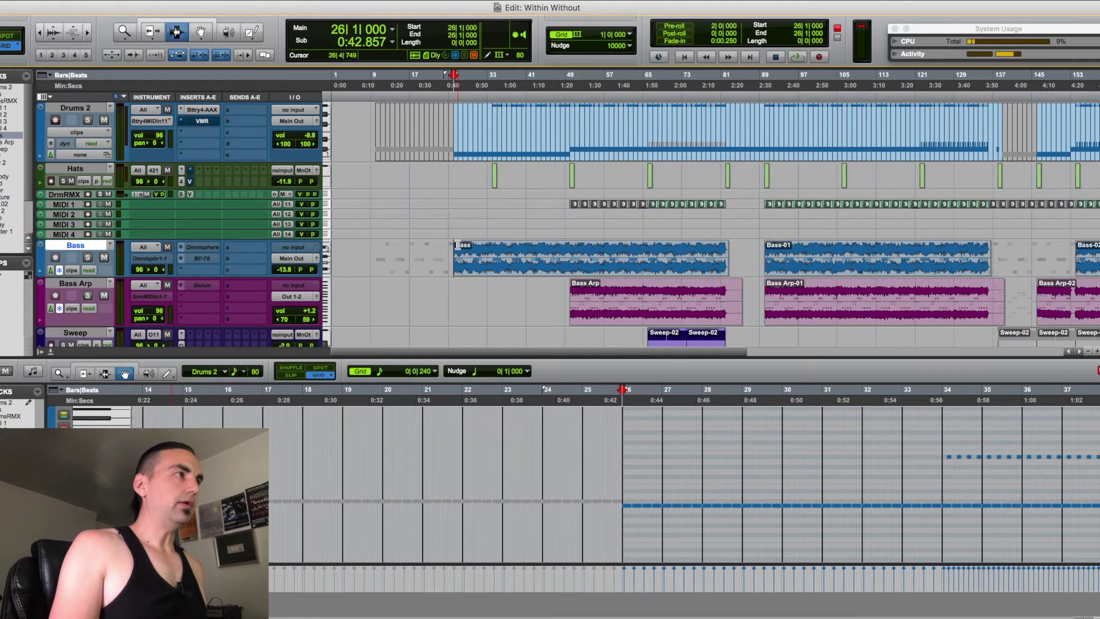
key("super+equal")
key("super+equal")
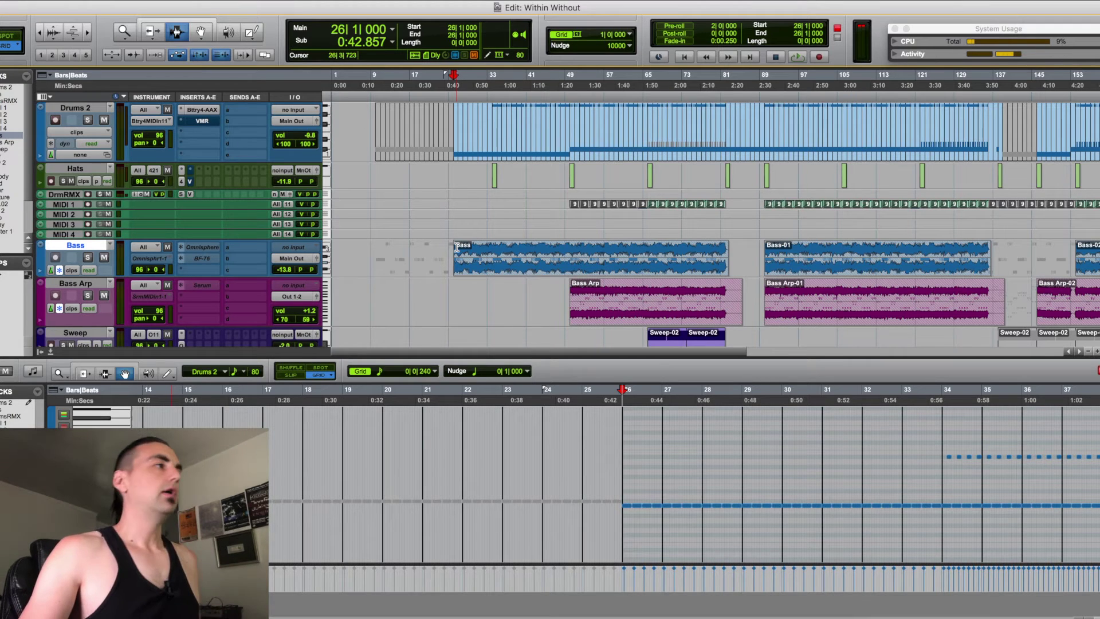
scroll(458, 237, "right", 3)
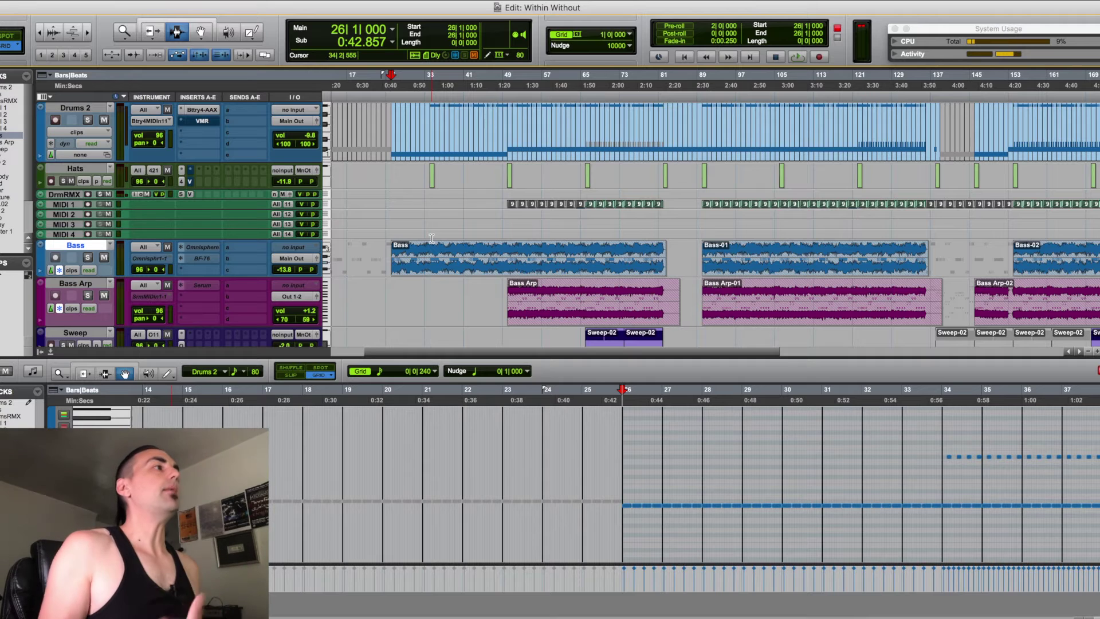
key("space")
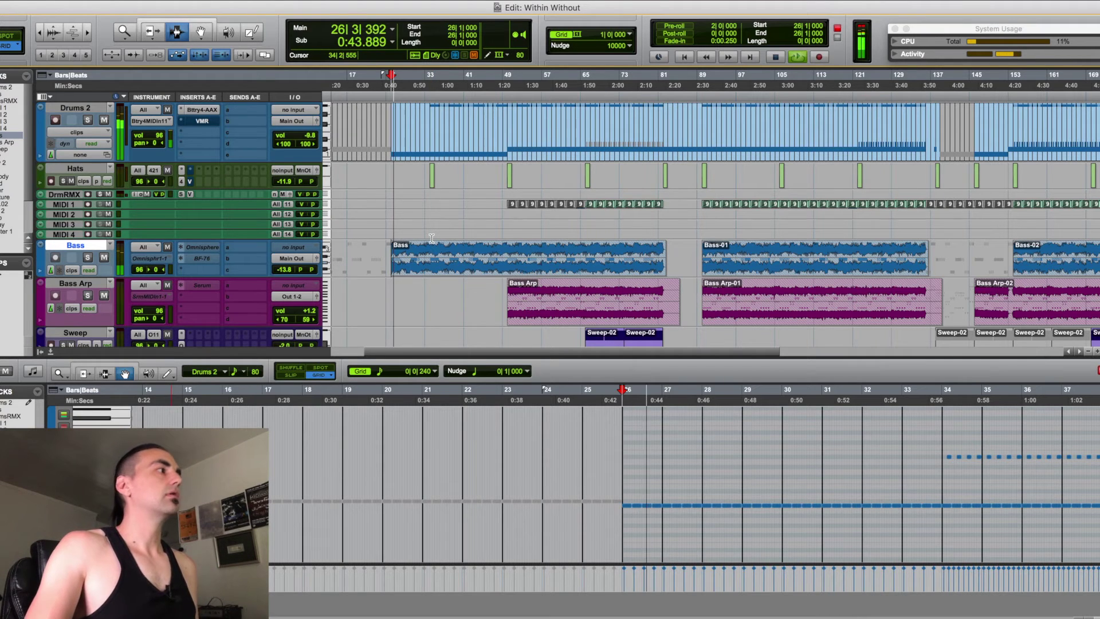
Step: Solo Bass and Drums 2 together during playback to compare their rhythm, stopping playback and clearing both solos at the end
left_click(88, 257)
left_click(88, 120)
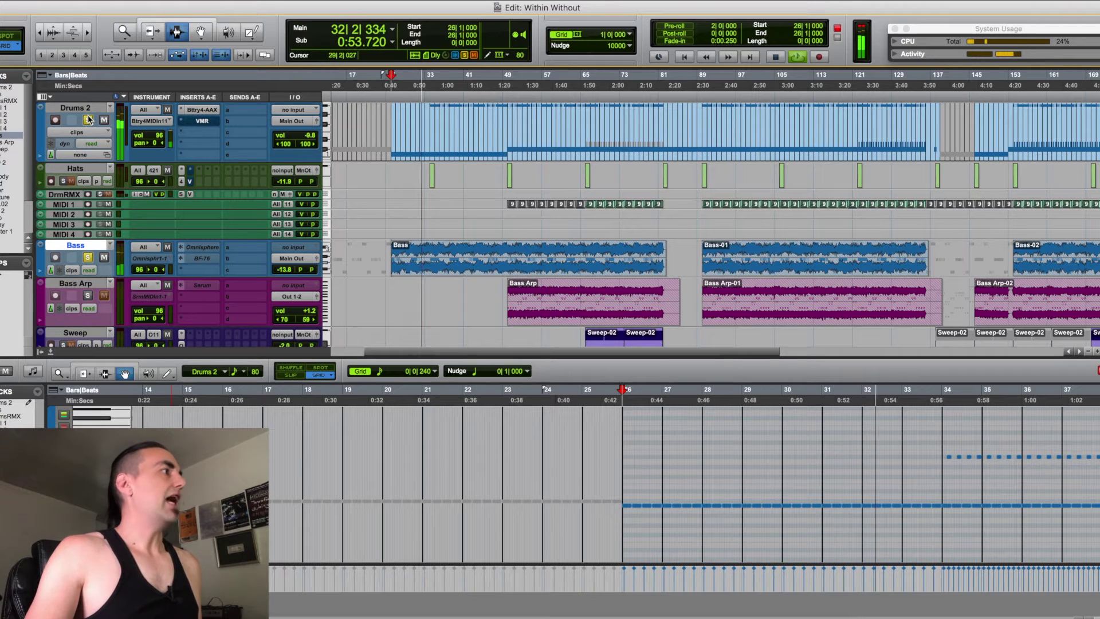
key("space")
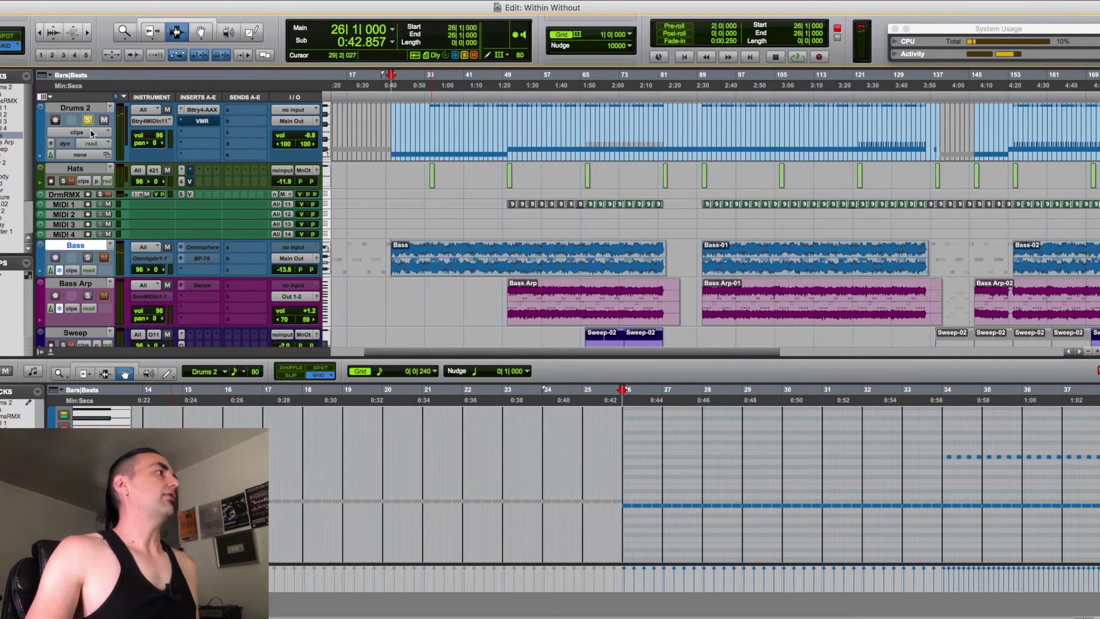
left_click(87, 120)
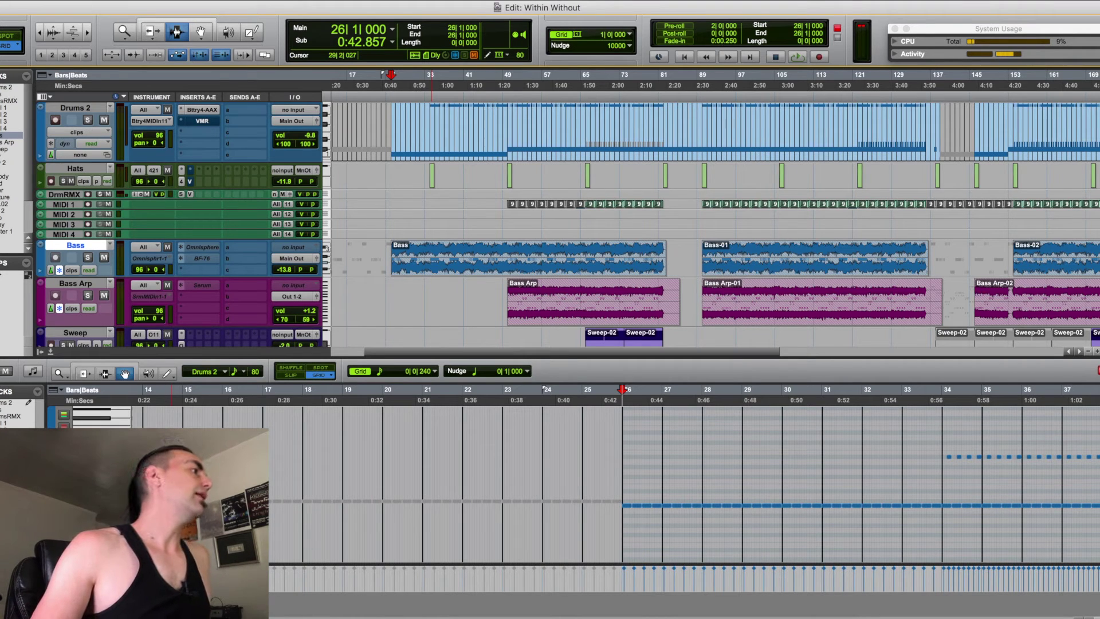
Step: Solo the Bass Arp track and play it alone from bar 50, where its first clip starts
left_click(88, 295)
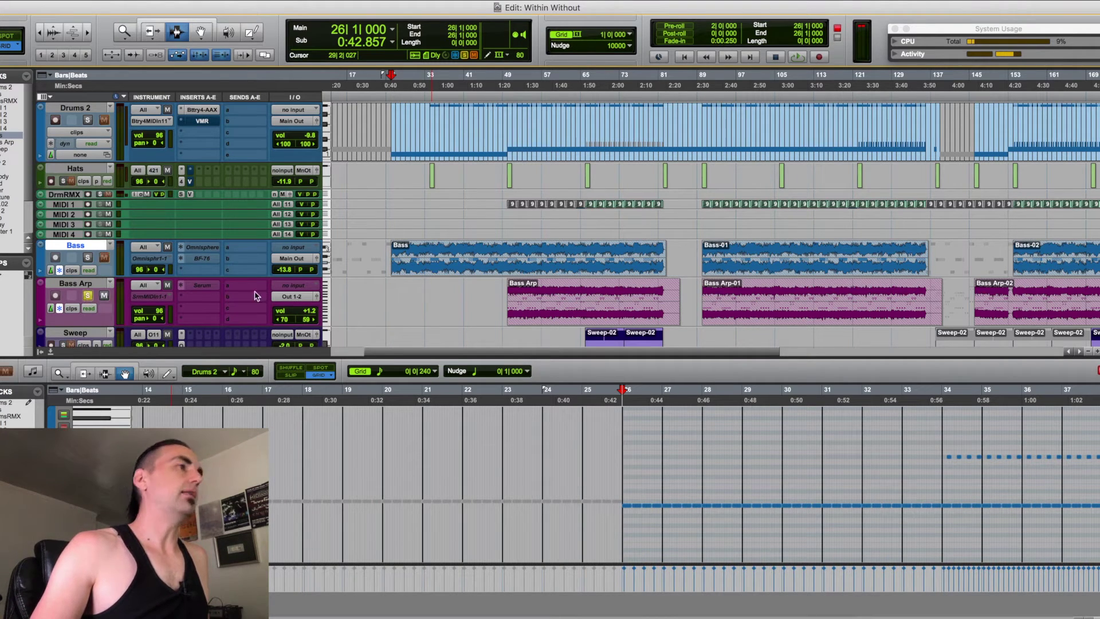
left_click(507, 294)
key("space")
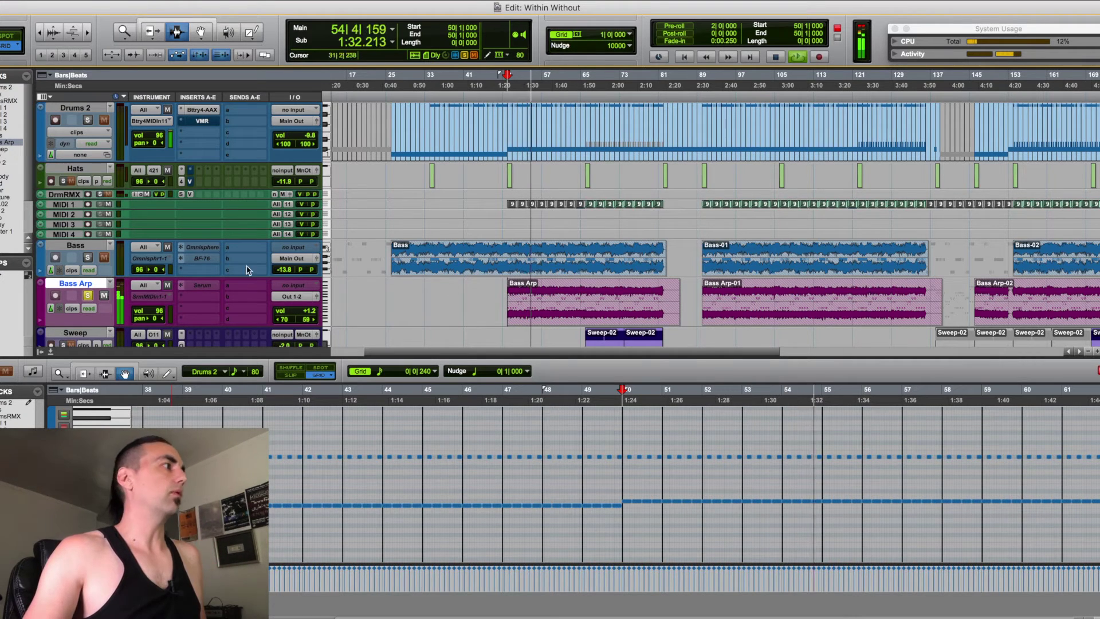
Step: Add Bass and Drums 2 to the soloed Bass Arp during playback, and clear all three solos after stopping
left_click(88, 257)
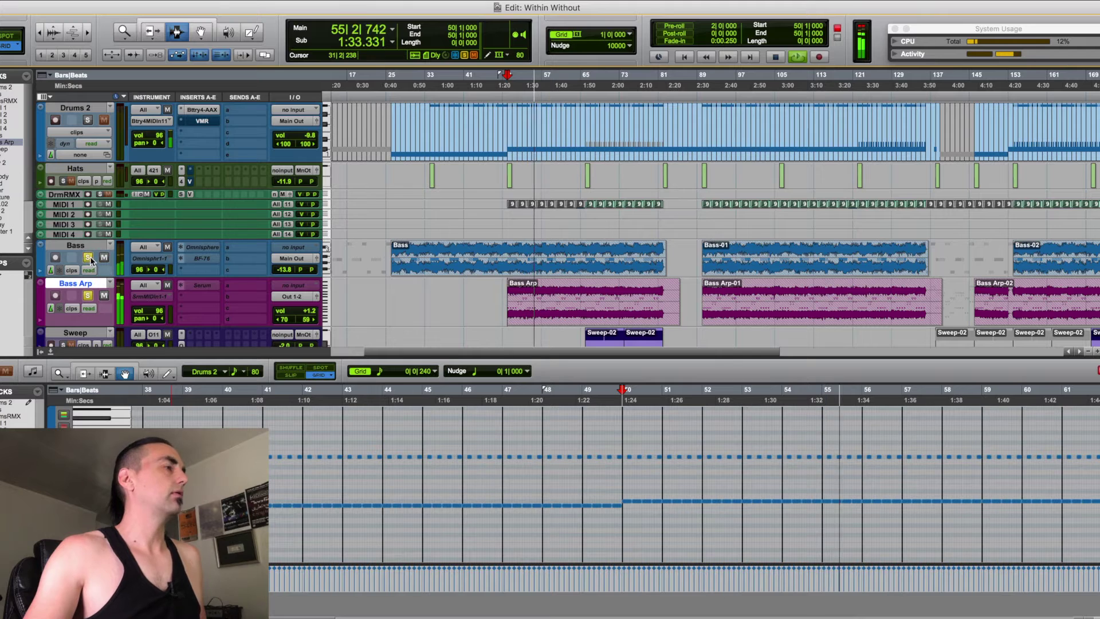
left_click(87, 119)
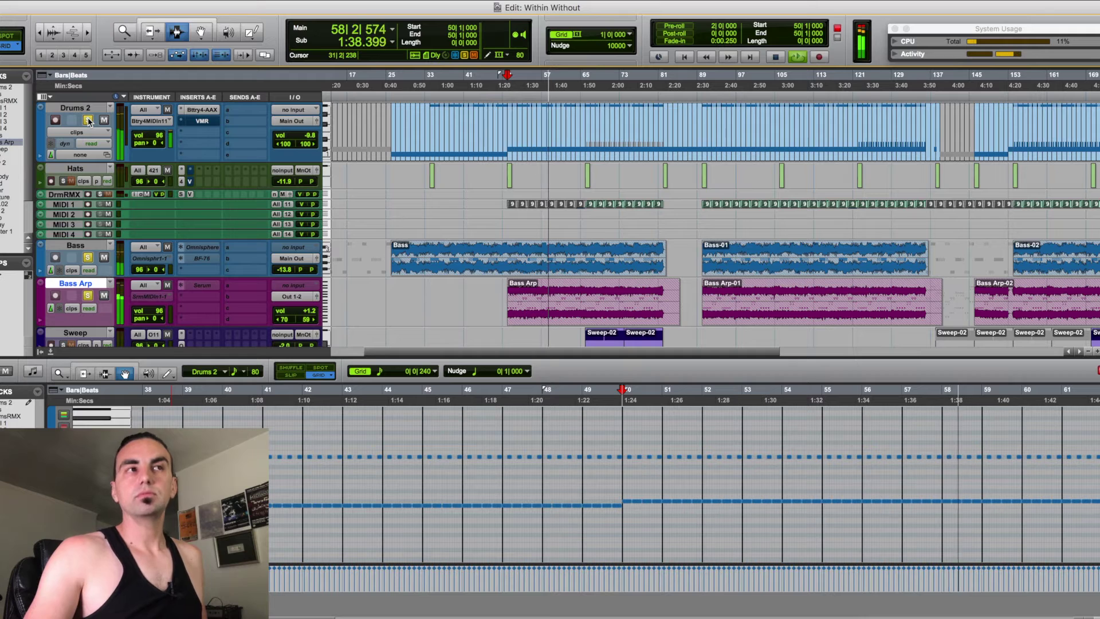
key("space")
left_click(88, 120)
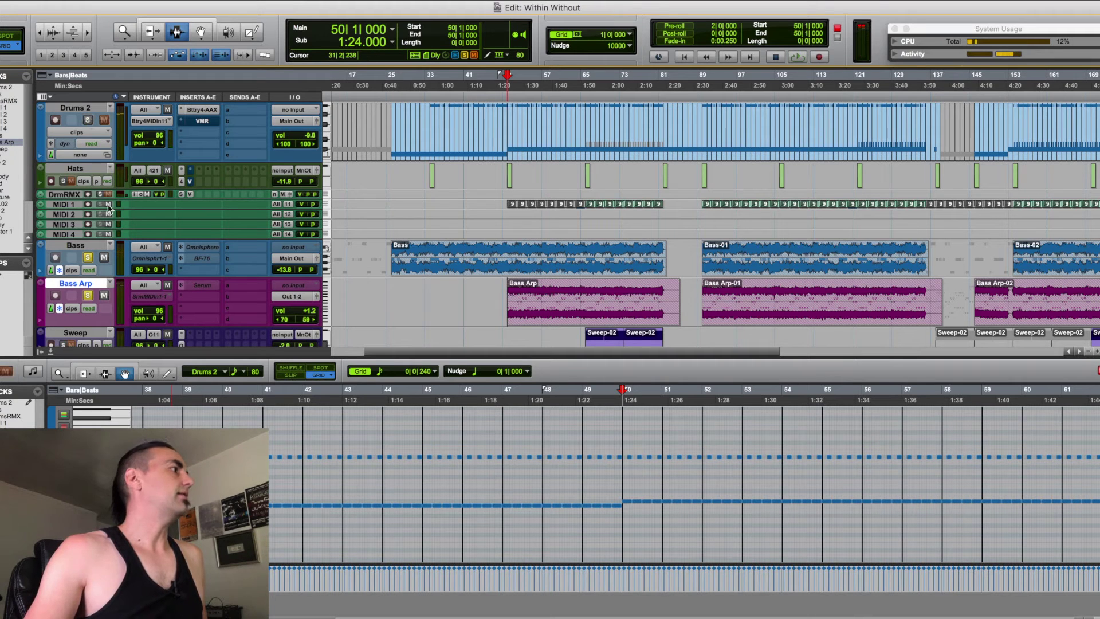
left_click(88, 257)
left_click(87, 295)
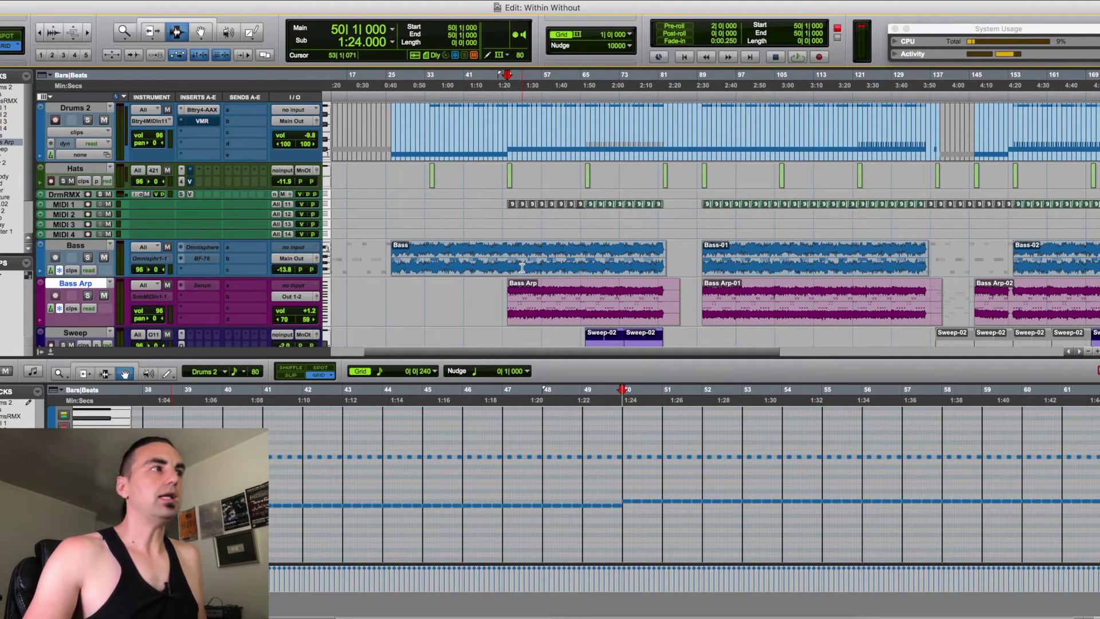
Step: Audition the Sweep track soloed from bar 66, where its first Sweep-02 clip starts, and unsolo it after stopping
scroll(551, 271, "down", 5)
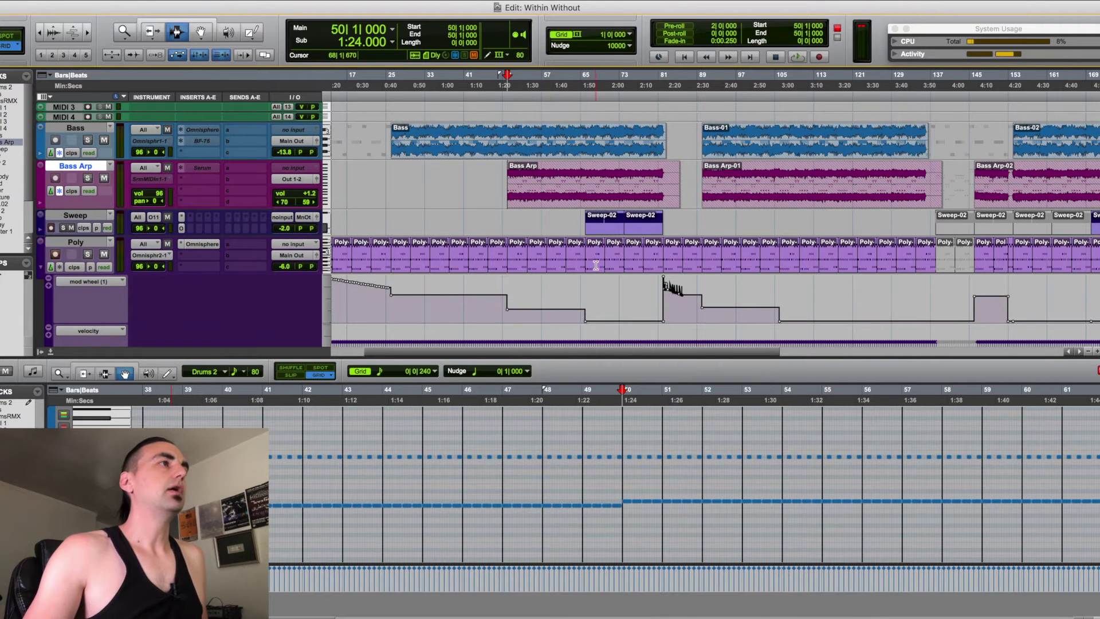
scroll(597, 265, "right", 3)
scroll(657, 234, "right", 3)
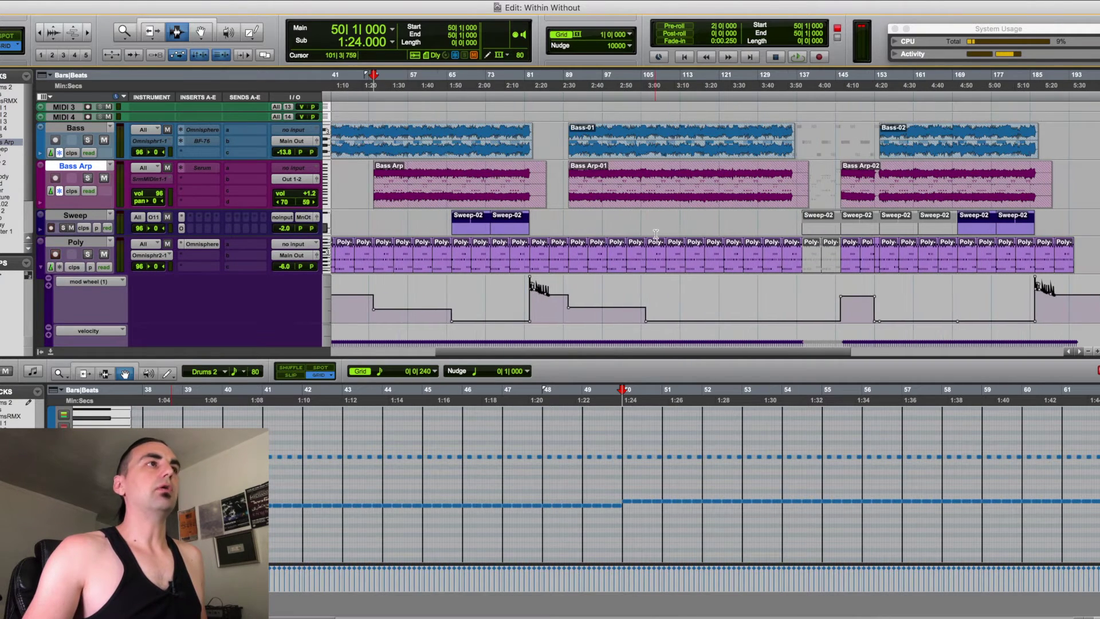
scroll(424, 218, "down", 1)
scroll(424, 218, "down", 1)
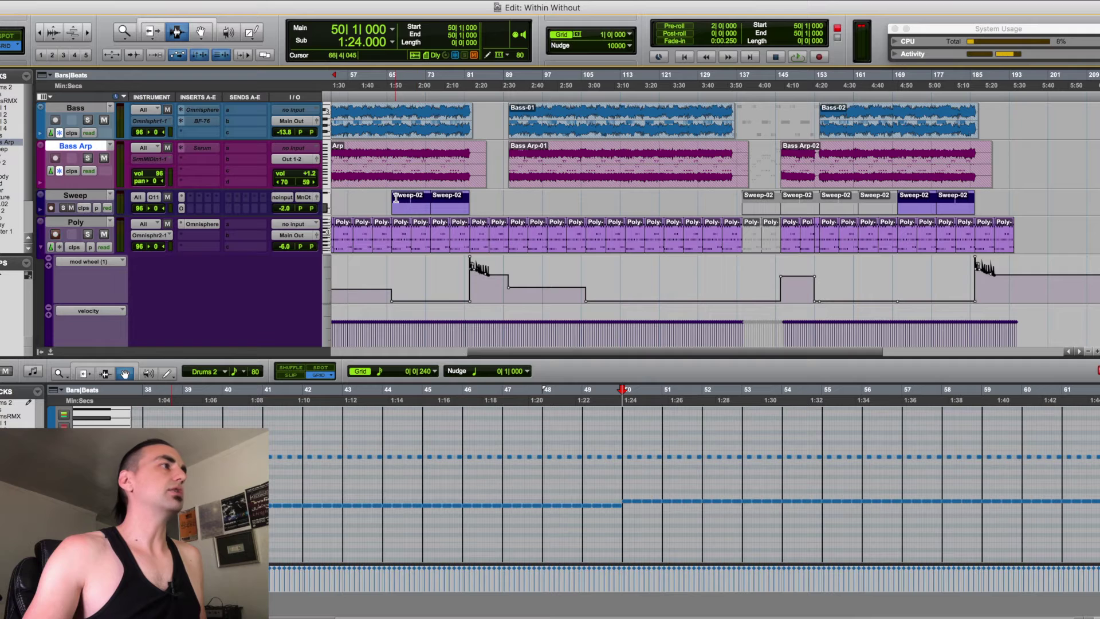
left_click(396, 198)
left_click(63, 208)
key("space")
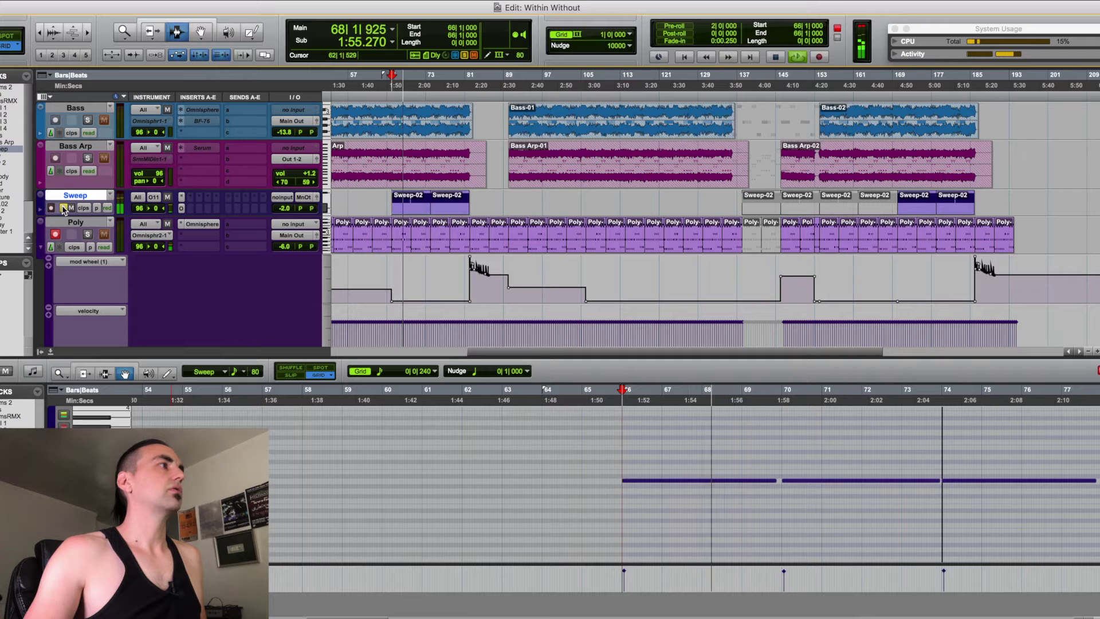
key("space")
left_click(63, 208)
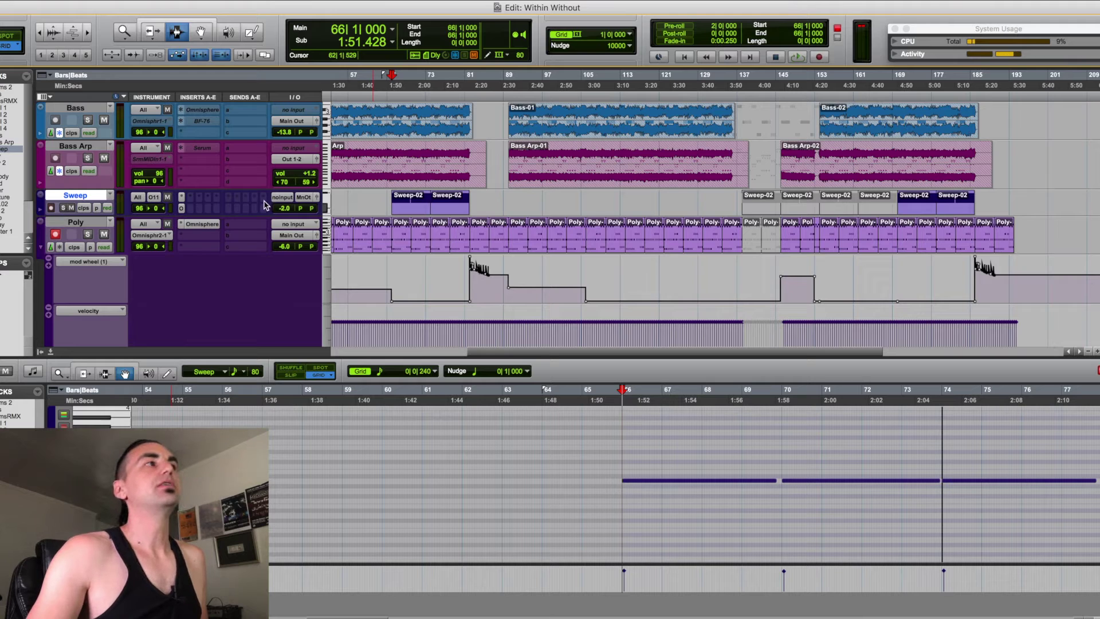
Step: Solo the Pad track, open its Serum instrument and play from the start of the Pad-15 clip at bar 138
scroll(515, 220, "down", 4)
scroll(516, 219, "down", 2)
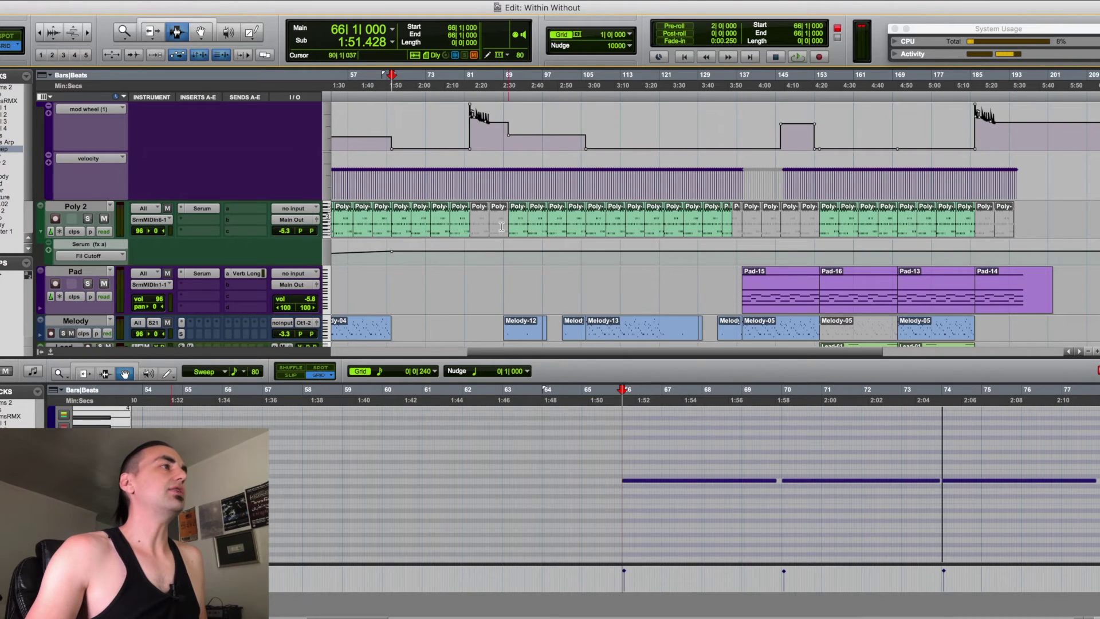
scroll(501, 227, "down", 3)
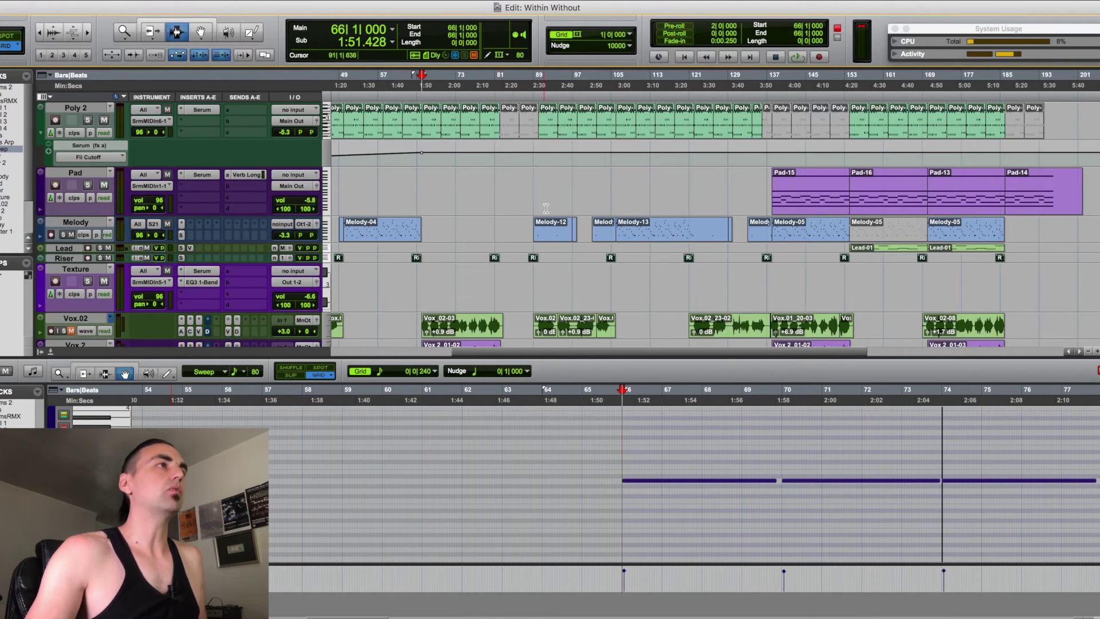
left_click(774, 193)
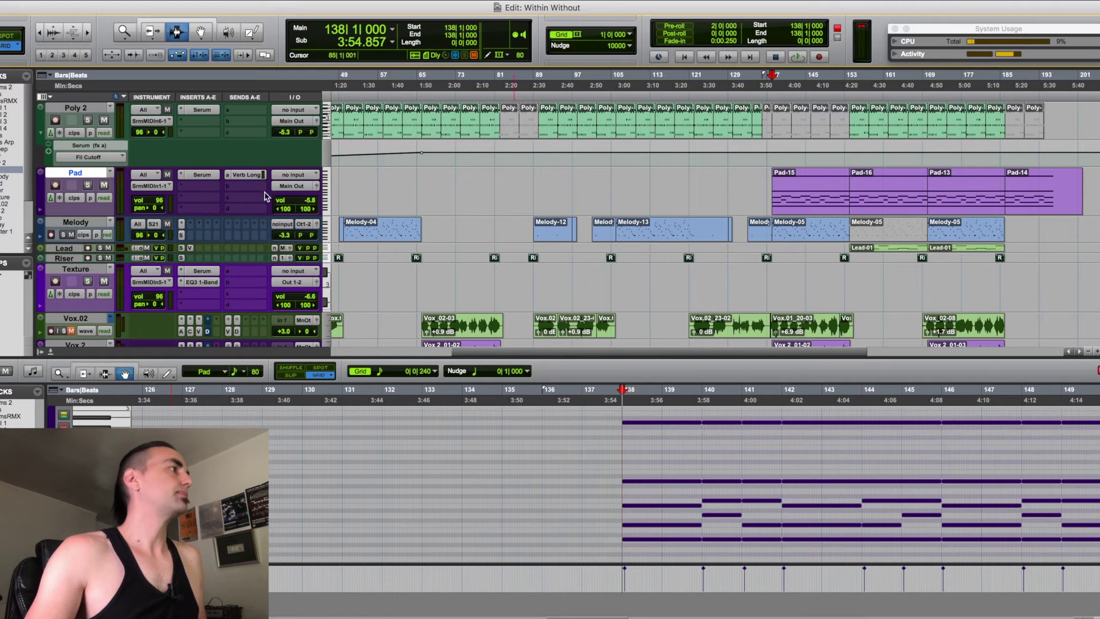
left_click(87, 186)
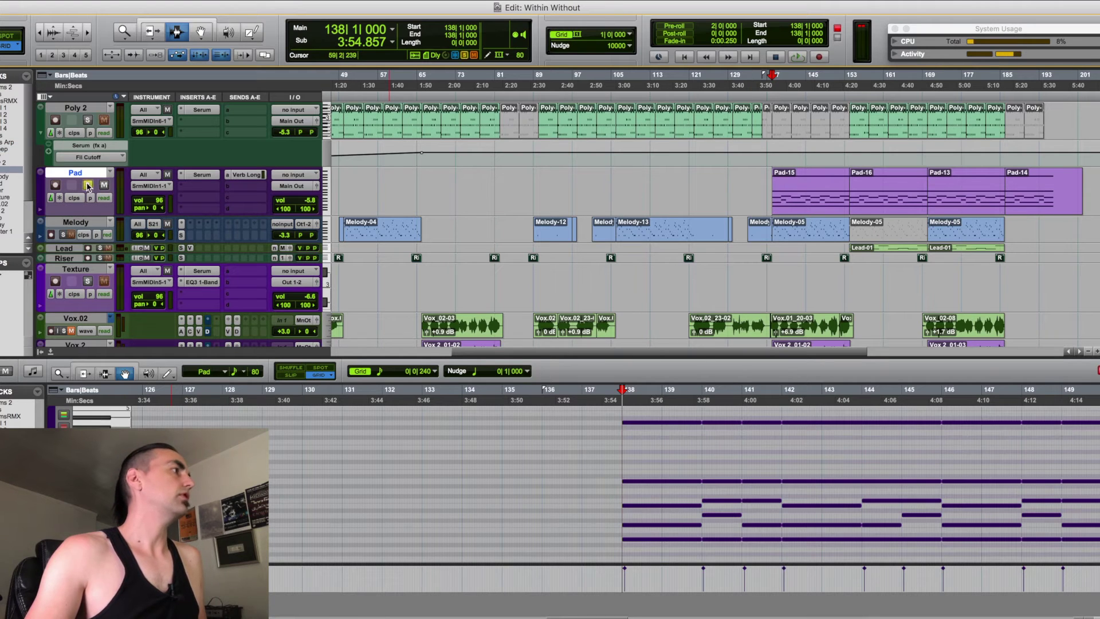
left_click(202, 175)
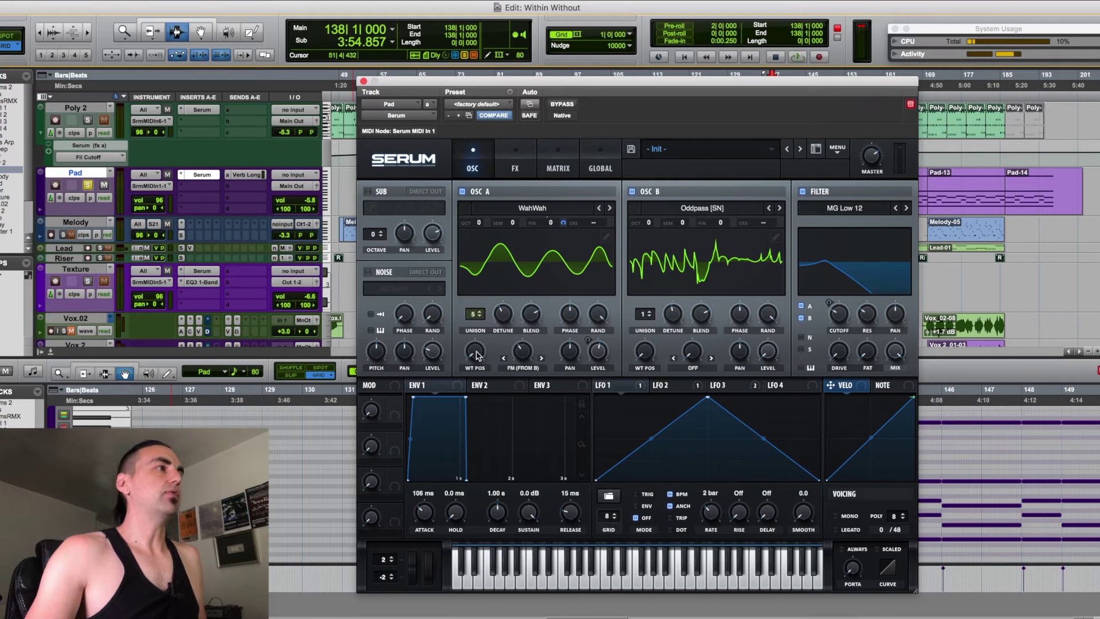
key("space")
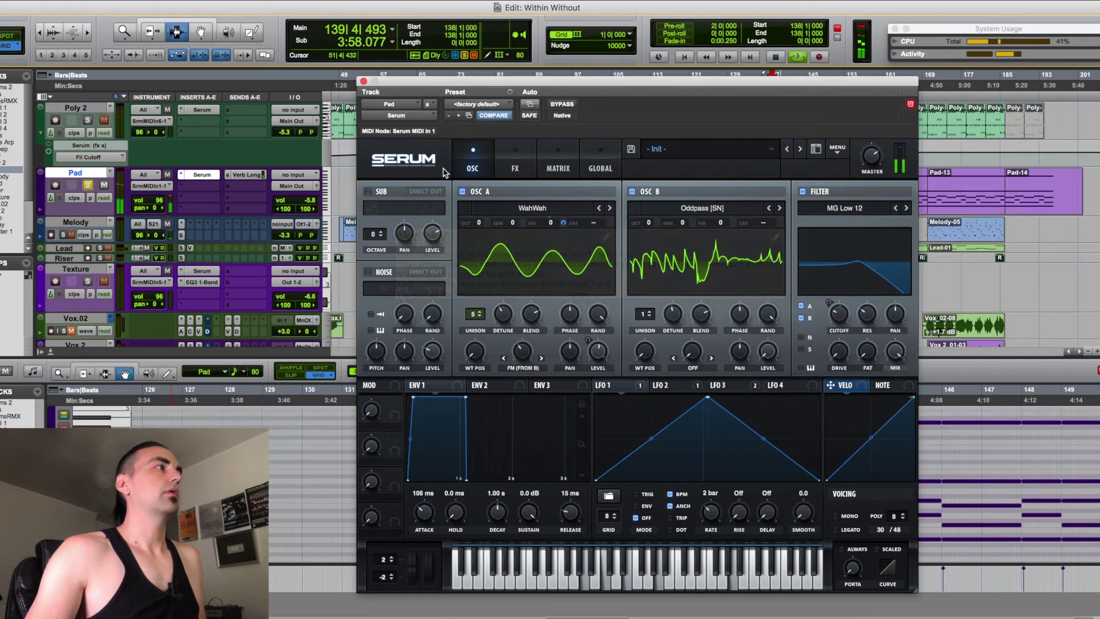
Step: Close the Pad's Serum window, unsolo the Pad track and stop playback
left_click(364, 82)
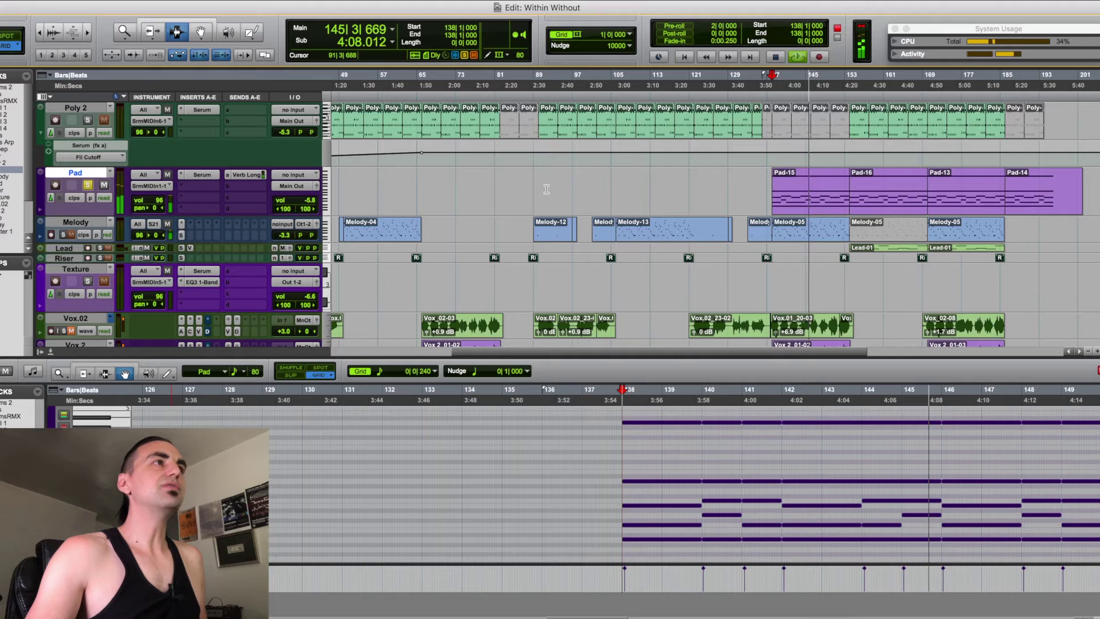
left_click(88, 185)
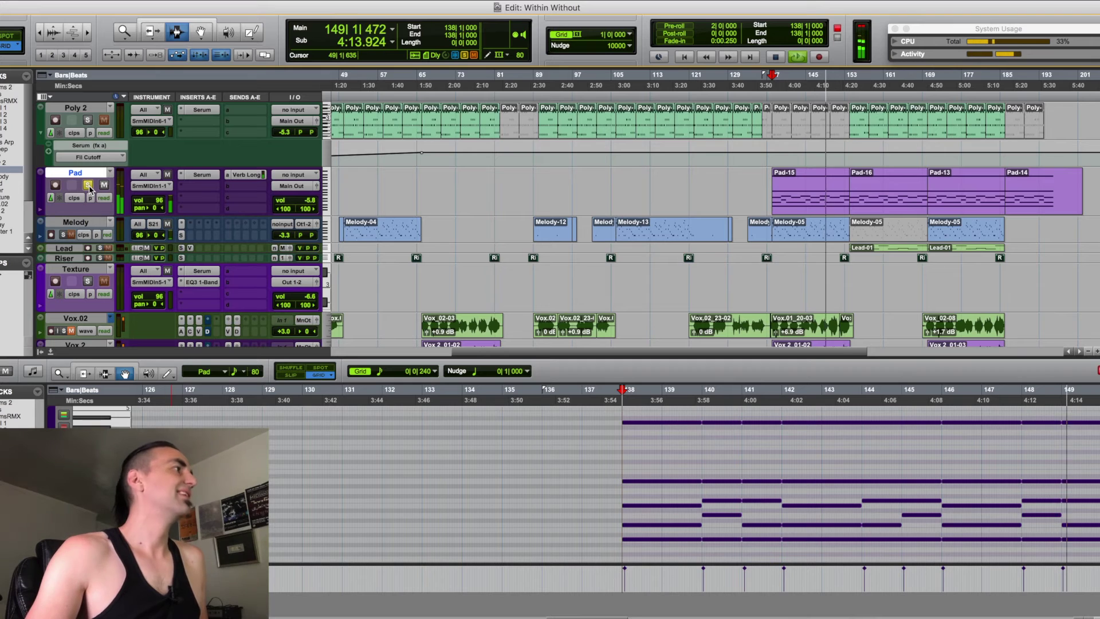
key("space")
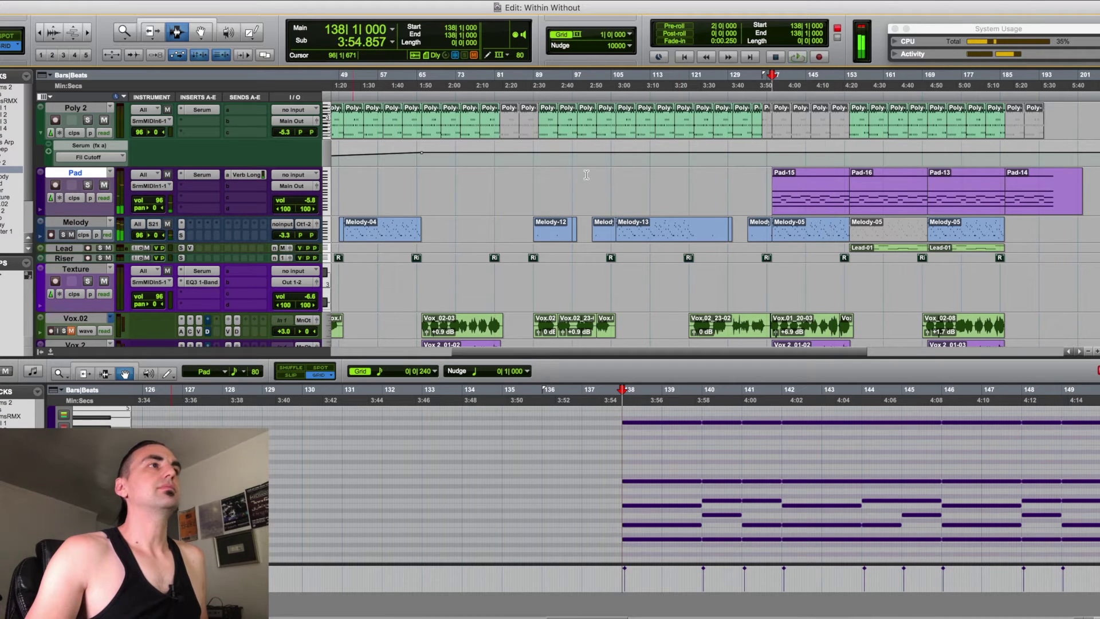
Step: Audition the Melody track soloed from bar 138, unsolo it after stopping, and inspect its Serum instrument before closing the window
left_click(772, 229)
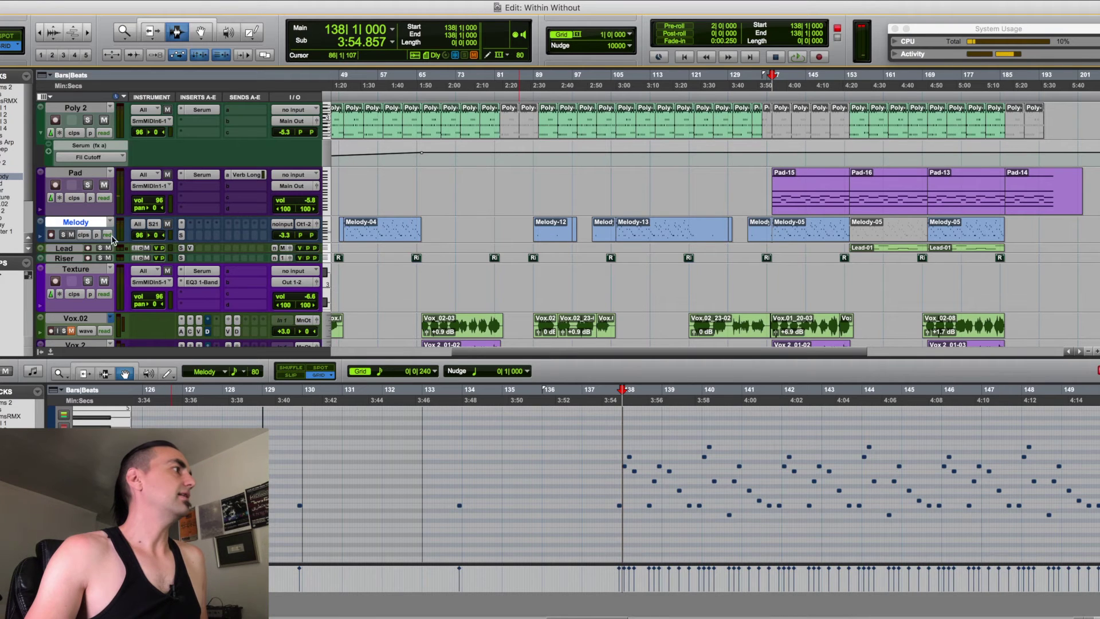
left_click(65, 235)
key("space")
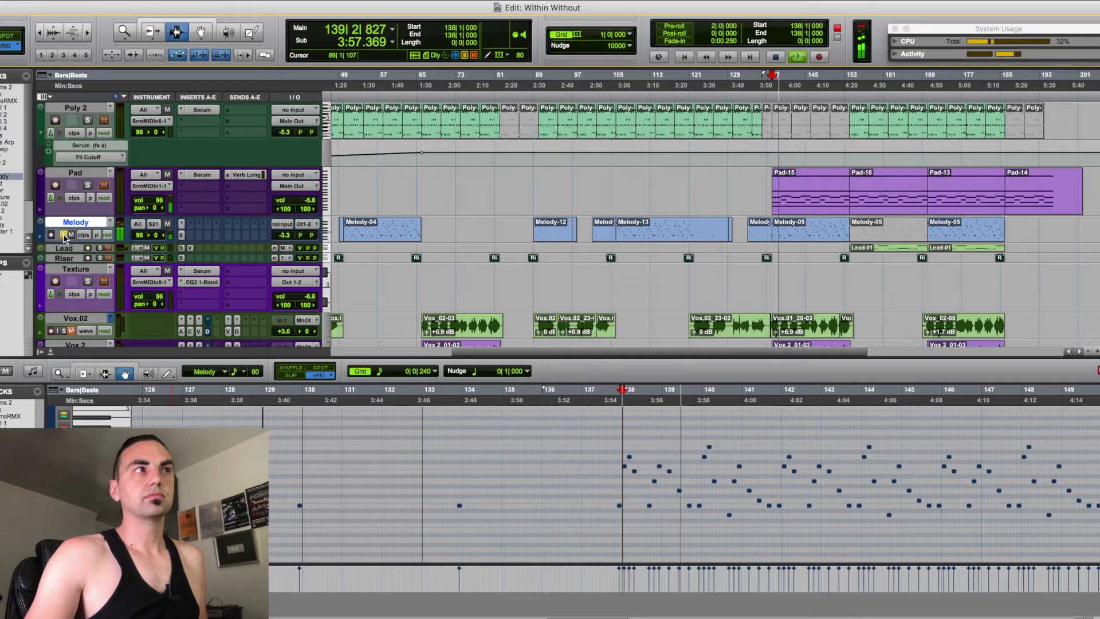
key("space")
left_click(64, 235)
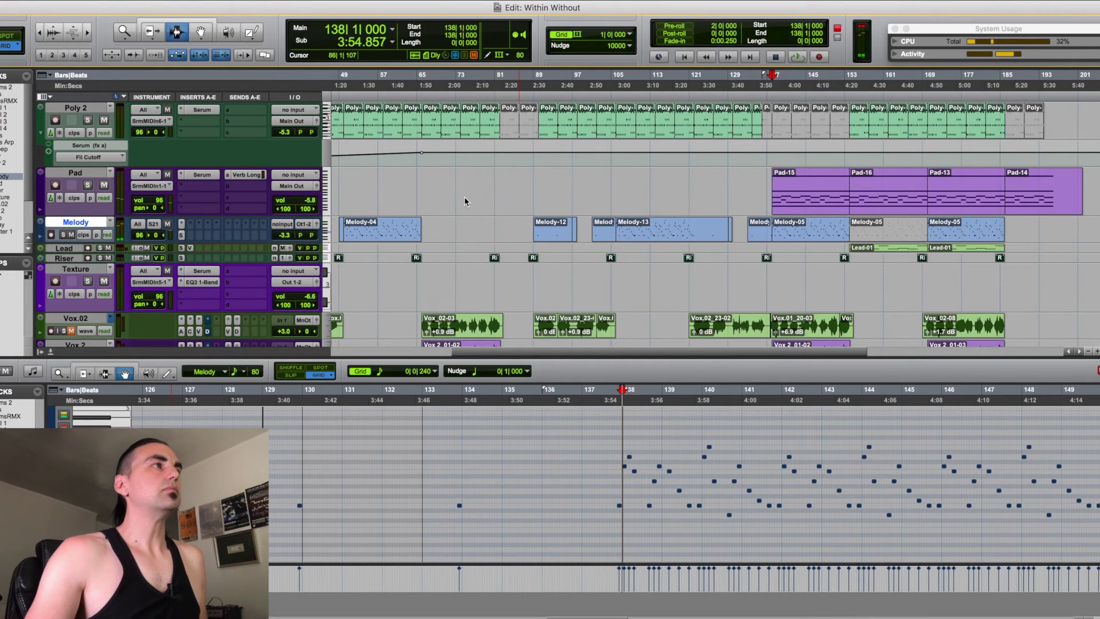
left_click(181, 224)
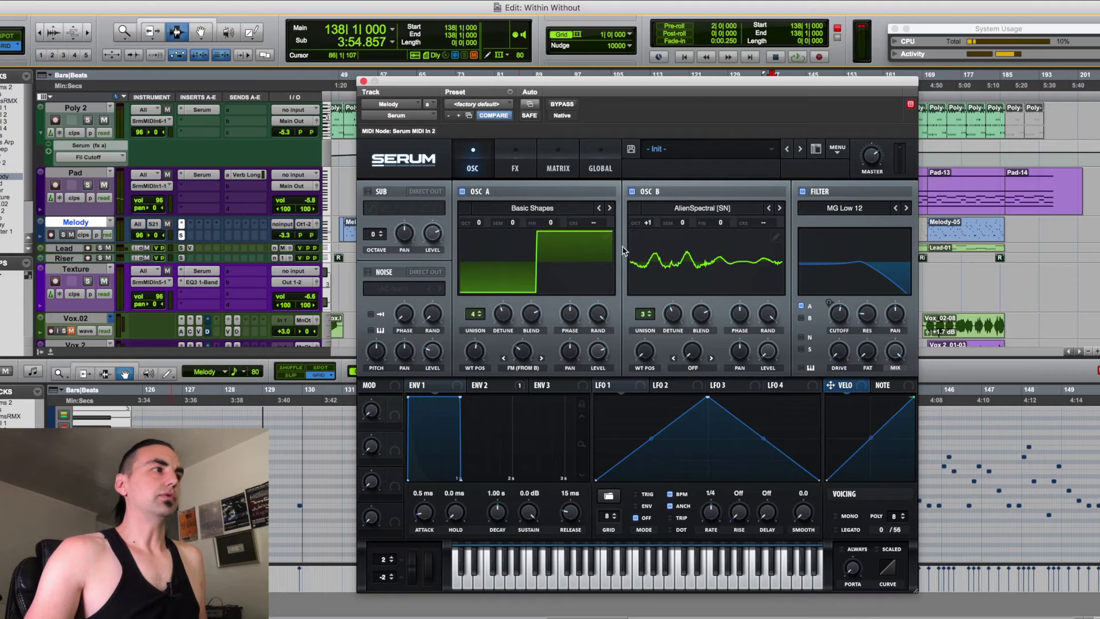
left_click(363, 81)
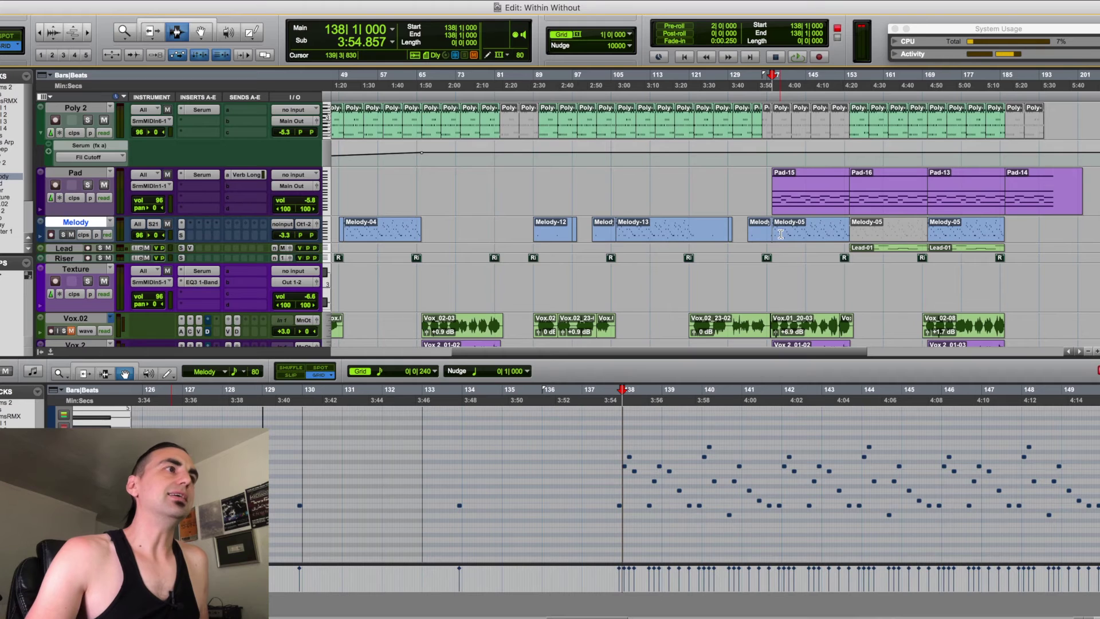
Step: Unmute the two vocal tracks and switch the Vox.02 track to the Vox (1) playlist
scroll(776, 244, "down", 4)
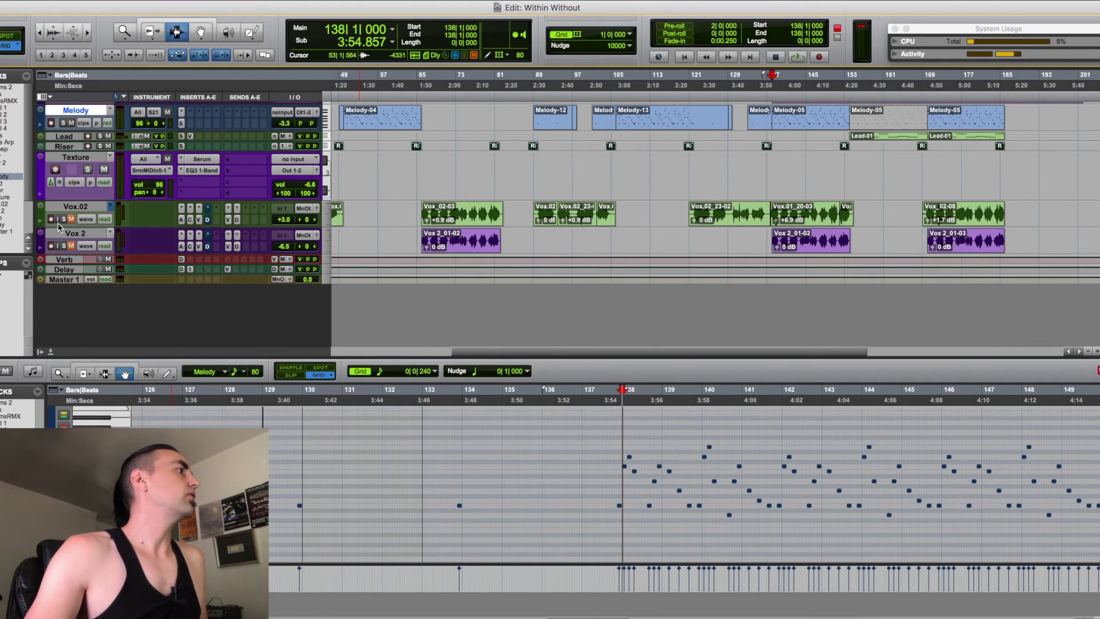
left_click(71, 246)
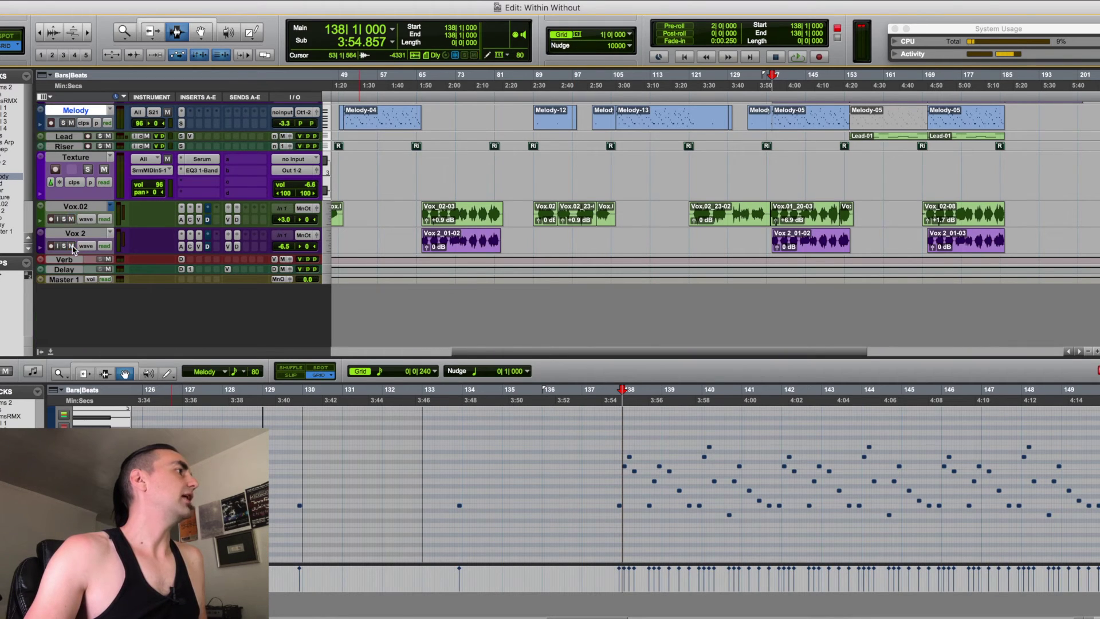
left_click(111, 208)
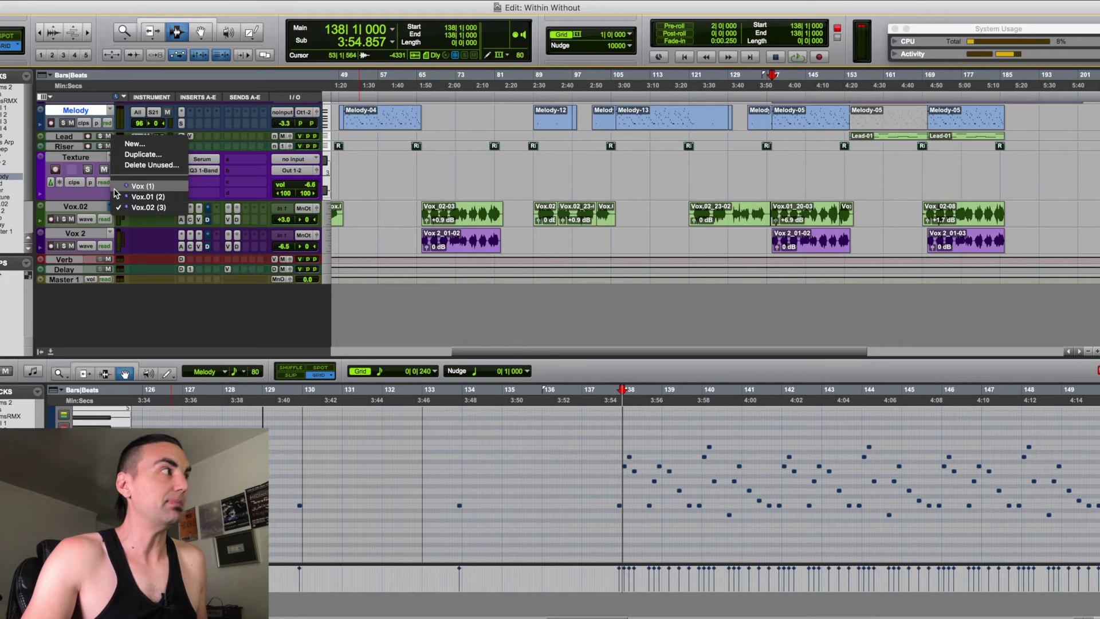
left_click(140, 186)
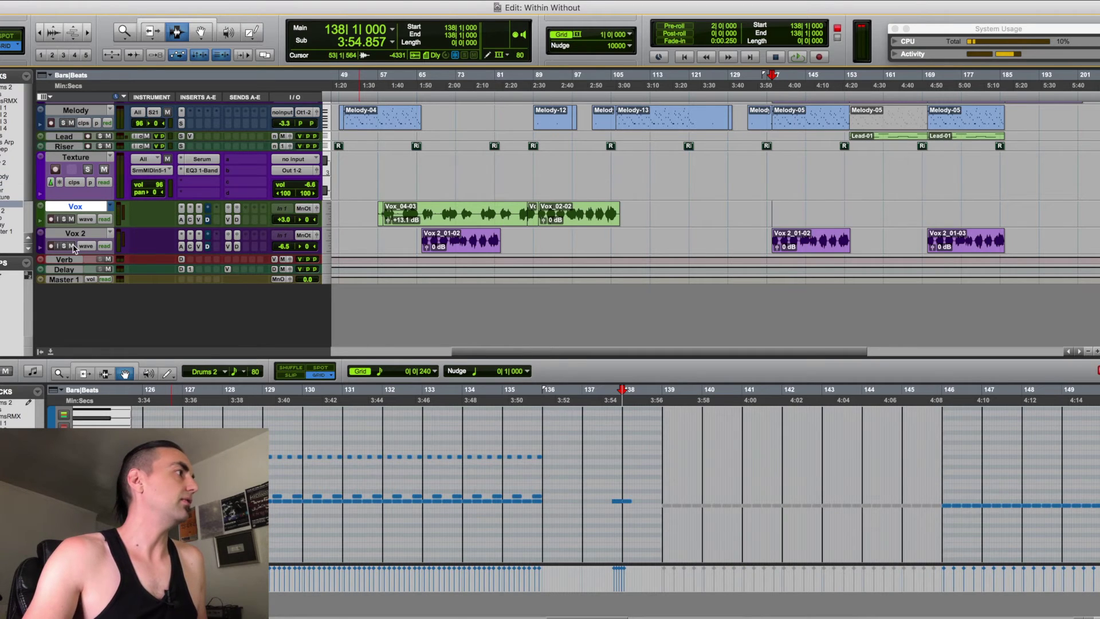
Step: Mute the Vox 2 track and place the playback start at bar 10, at the beginning of the Vox_04-07 clip
left_click(110, 234)
left_click(87, 238)
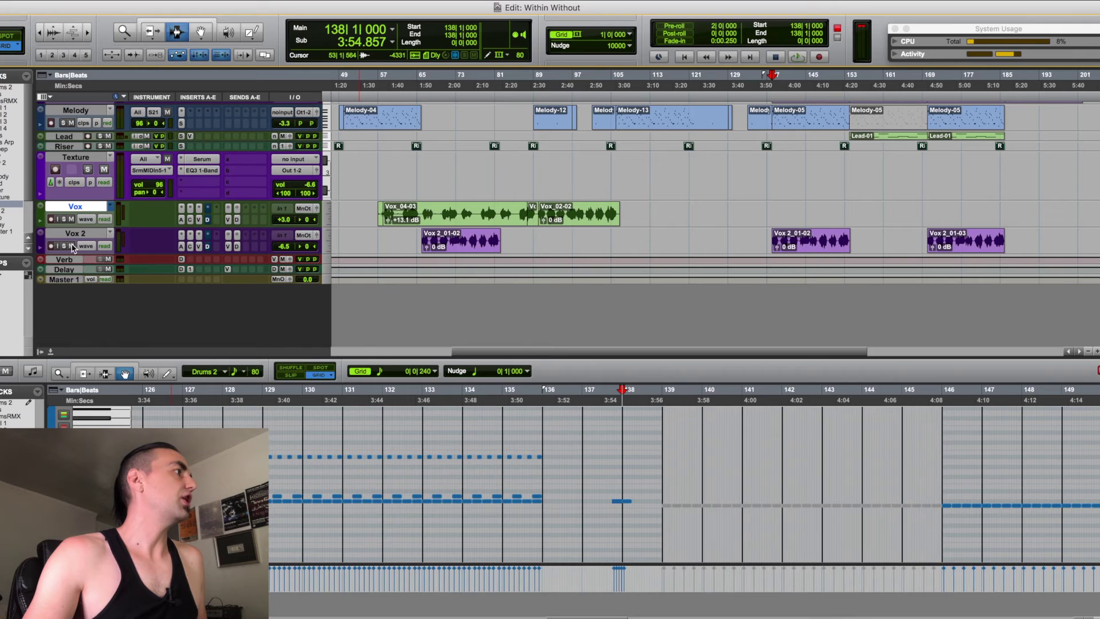
left_click(71, 246)
scroll(335, 231, "left", 10)
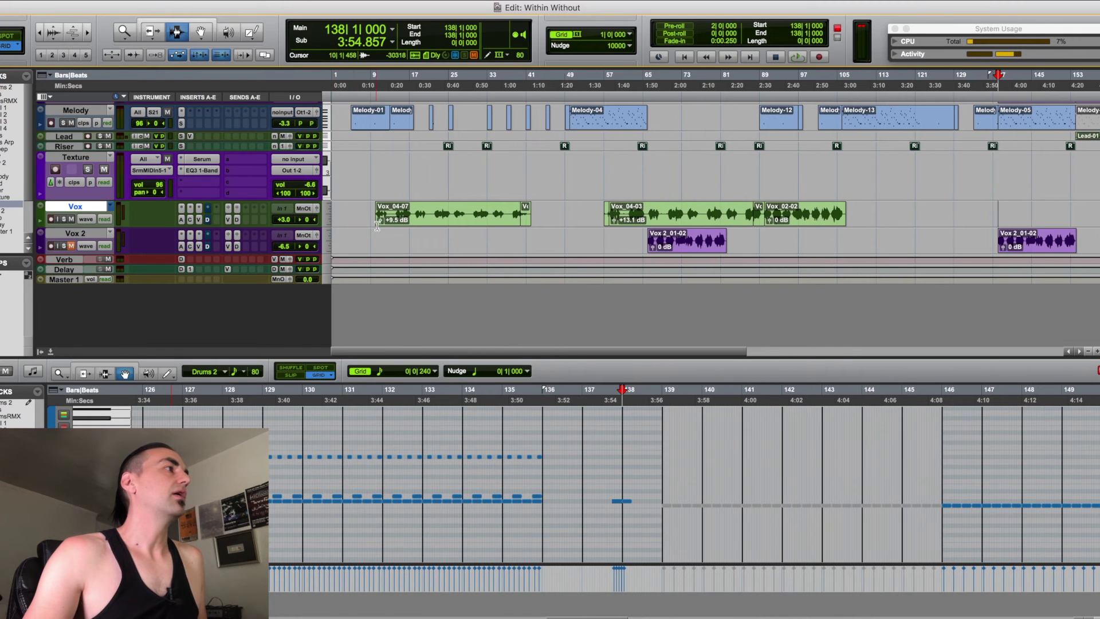
left_click(379, 217)
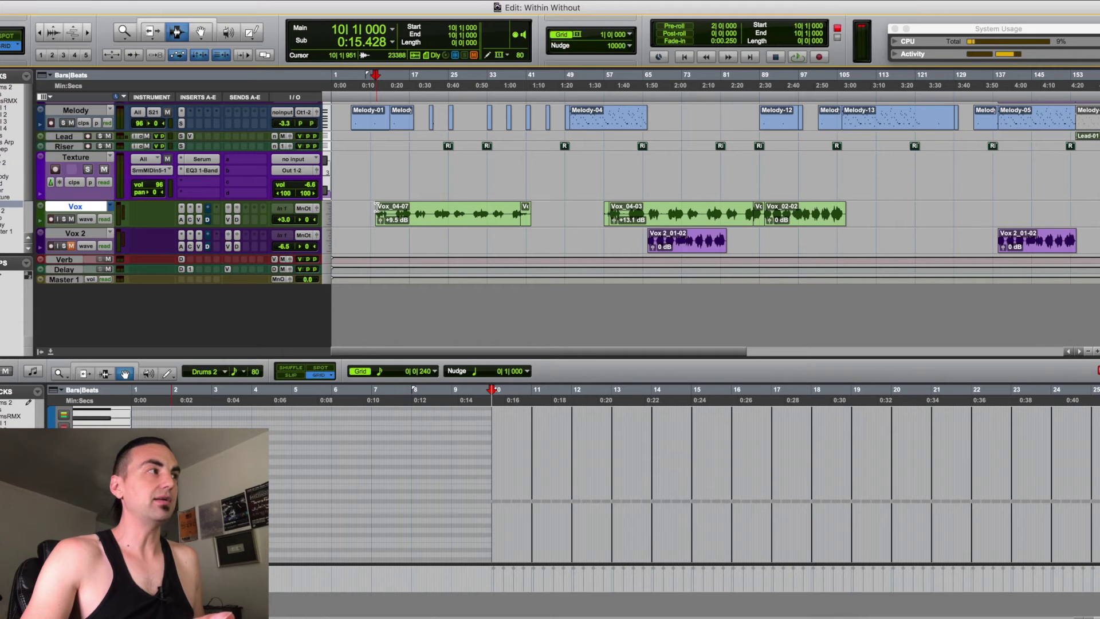
Step: Audition the Vox (1) playlist from bar 10, stop playback, and check which alternate playlists the Vox track has
key("space")
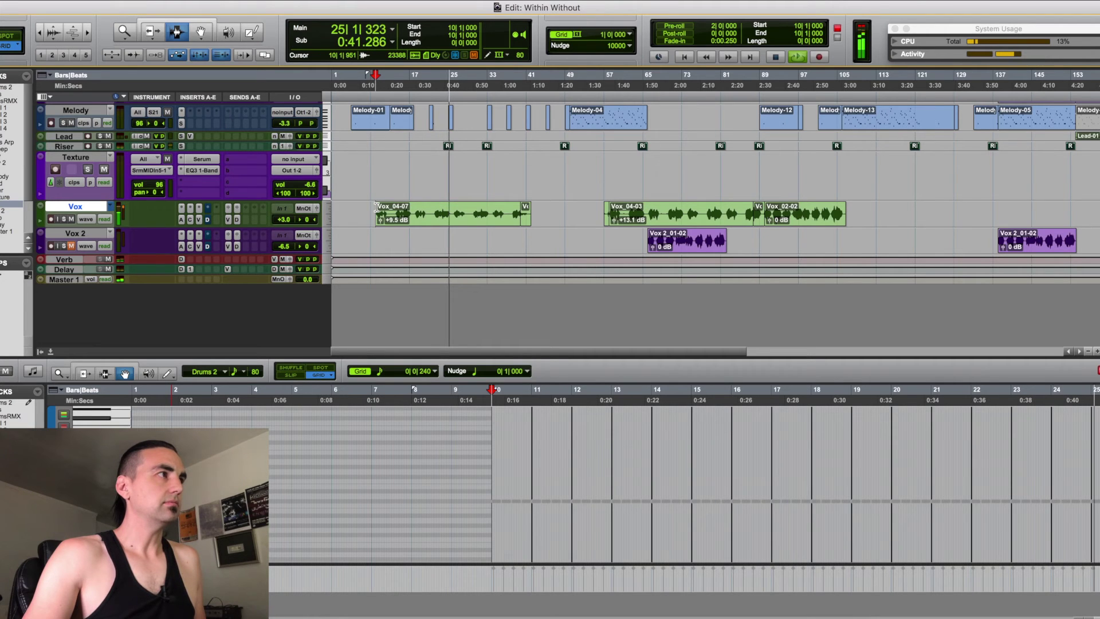
key("space")
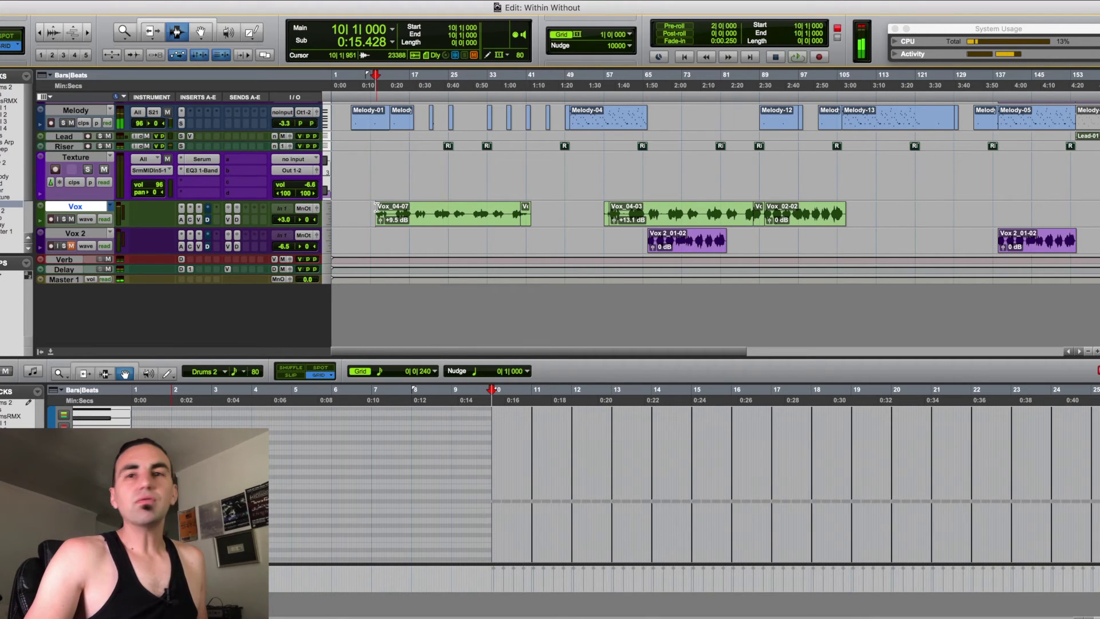
left_click(109, 208)
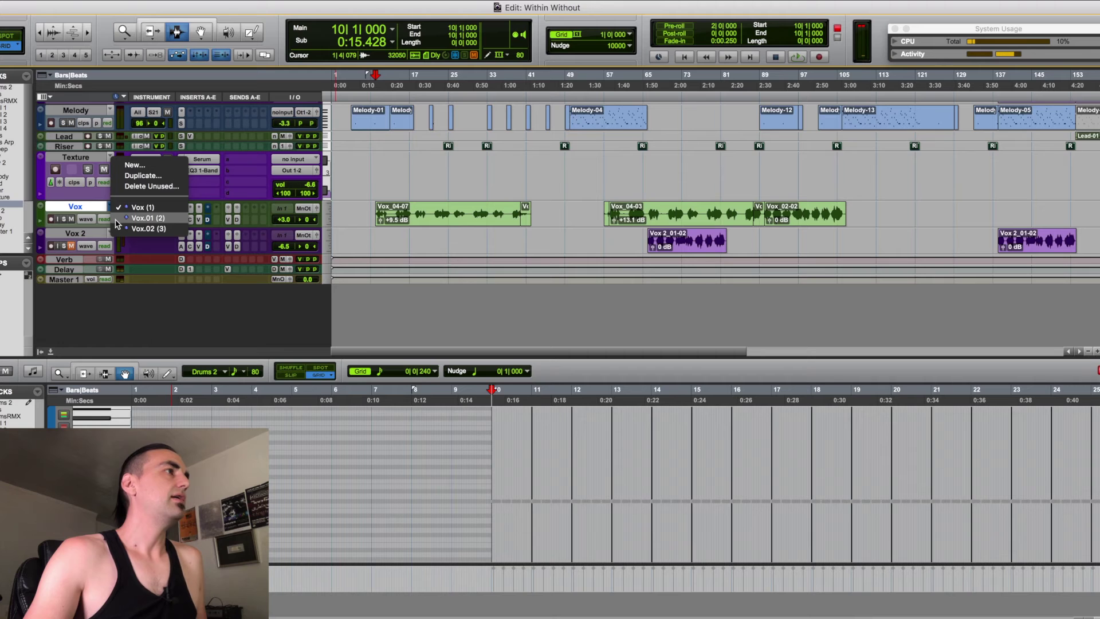
left_click(332, 184)
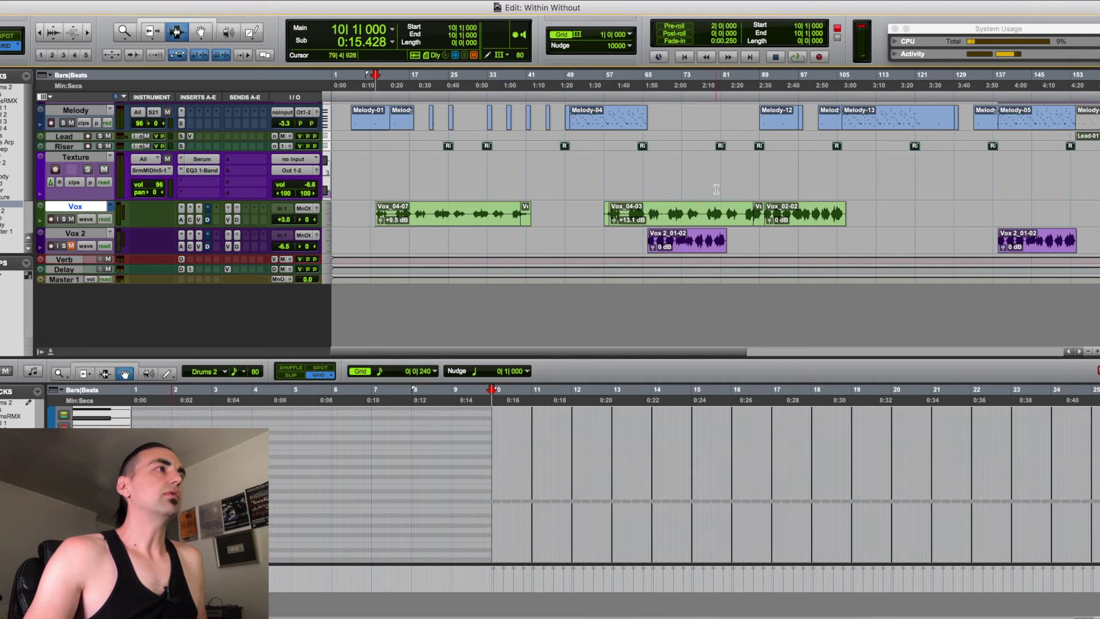
Step: Audition the Vox (1) playlist from bar 58, then from bars 88 and 90, and stop playback
left_click(612, 212)
key("space")
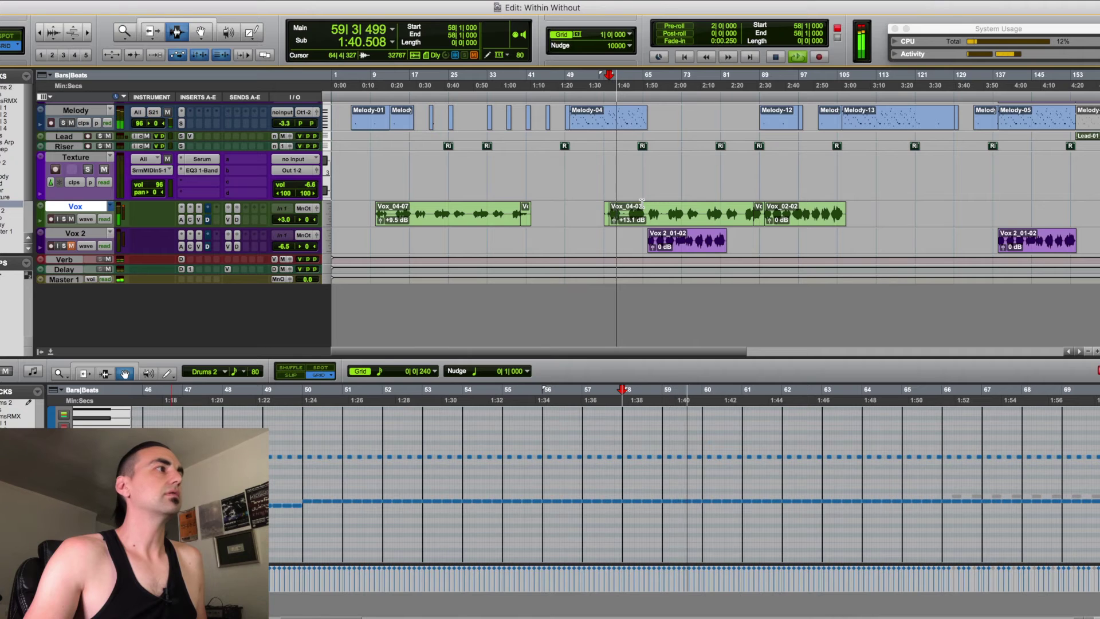
key("space")
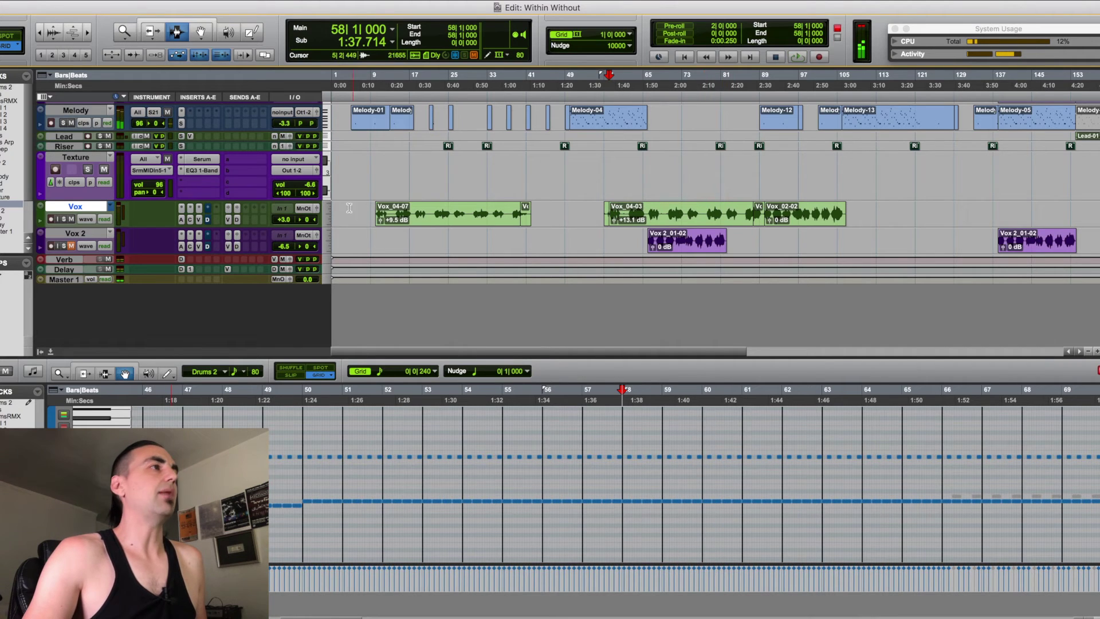
left_click(758, 206)
key("space")
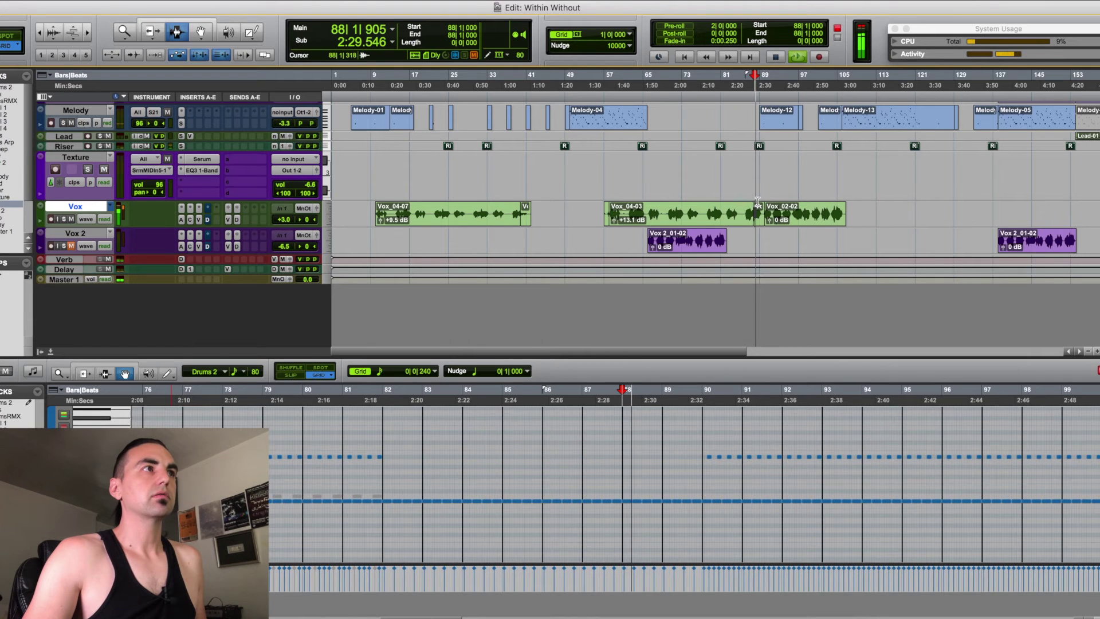
key("p")
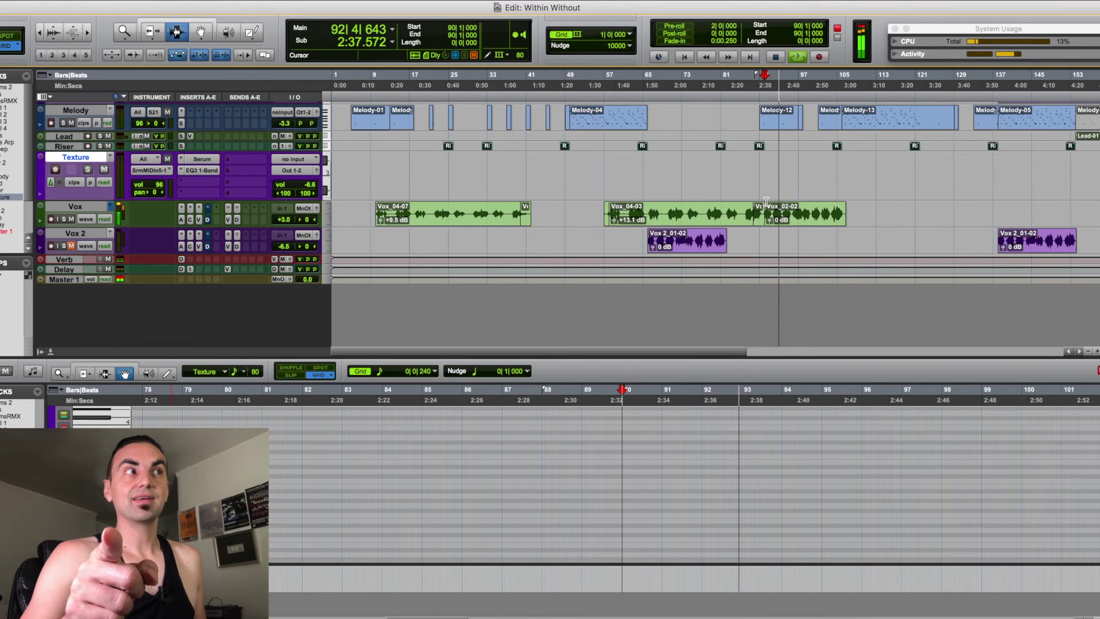
key("space")
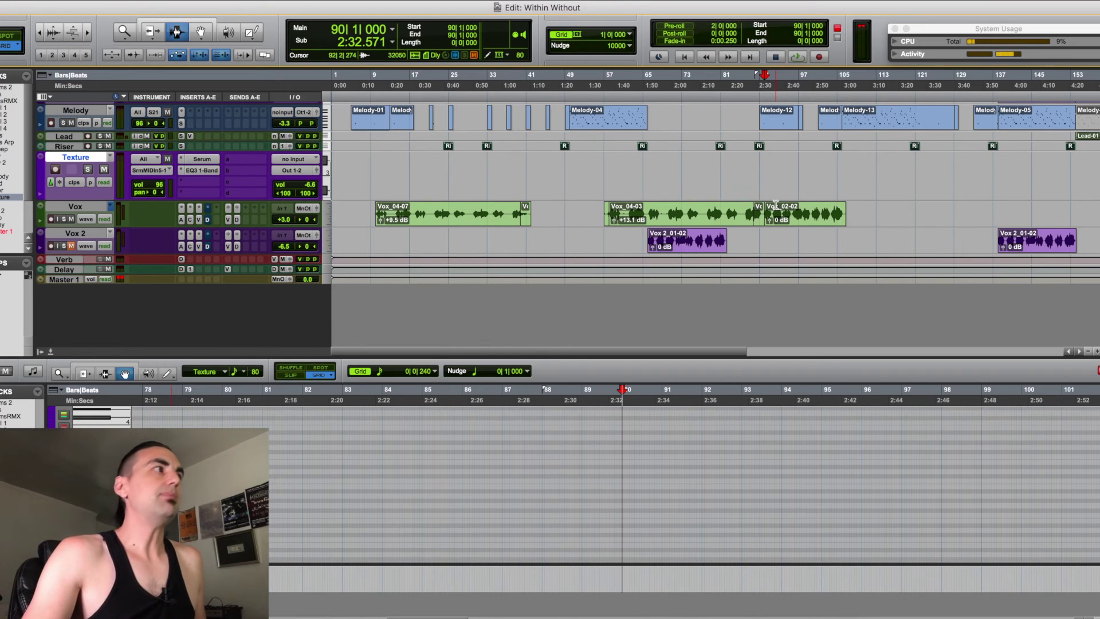
Step: Switch the Vox track to the Vox.01 (2) playlist and audition it from bar 10 and from bar 22
left_click(111, 207)
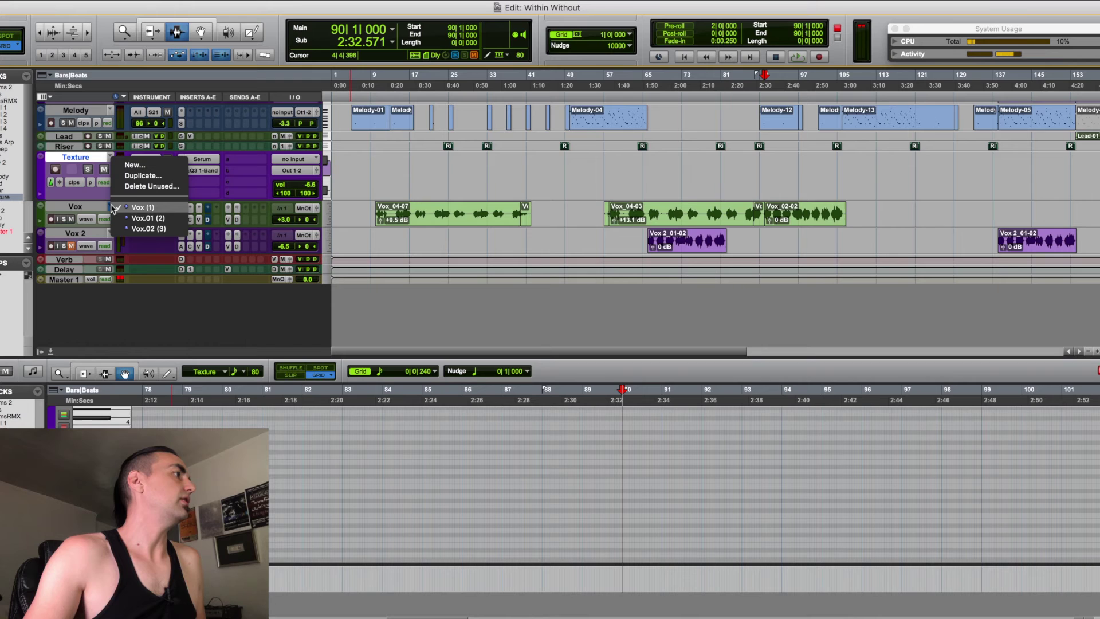
left_click(120, 218)
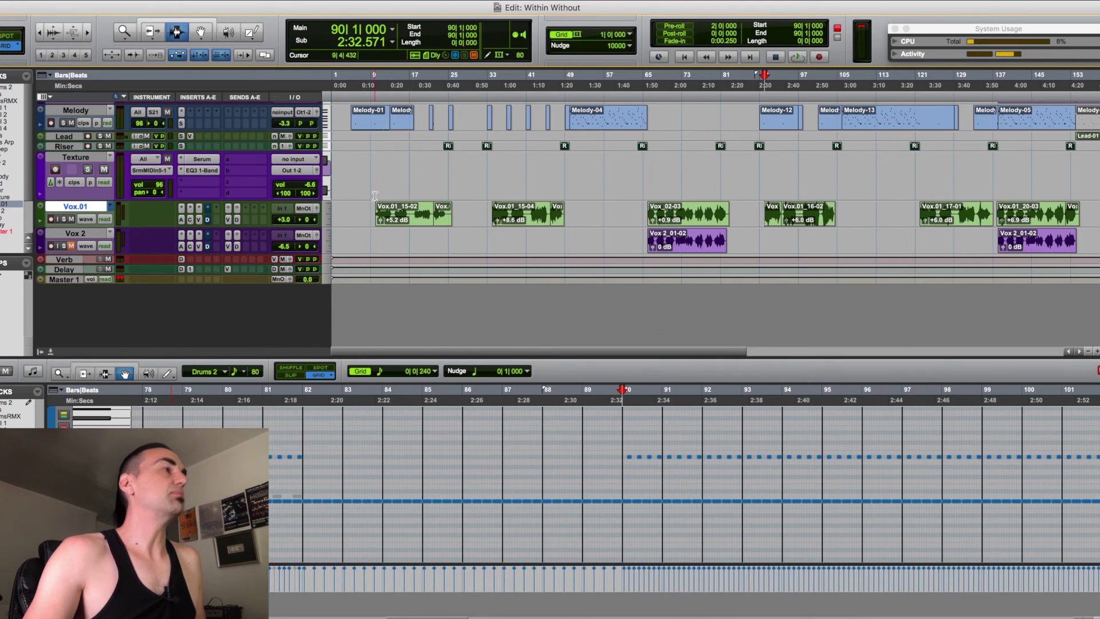
left_click(374, 196)
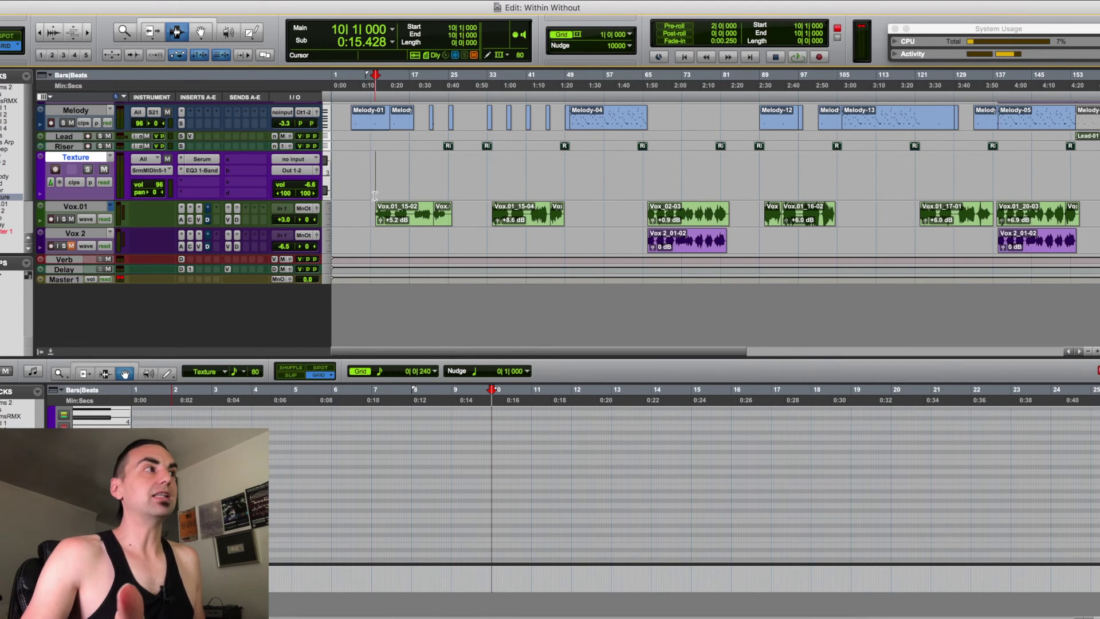
key("space")
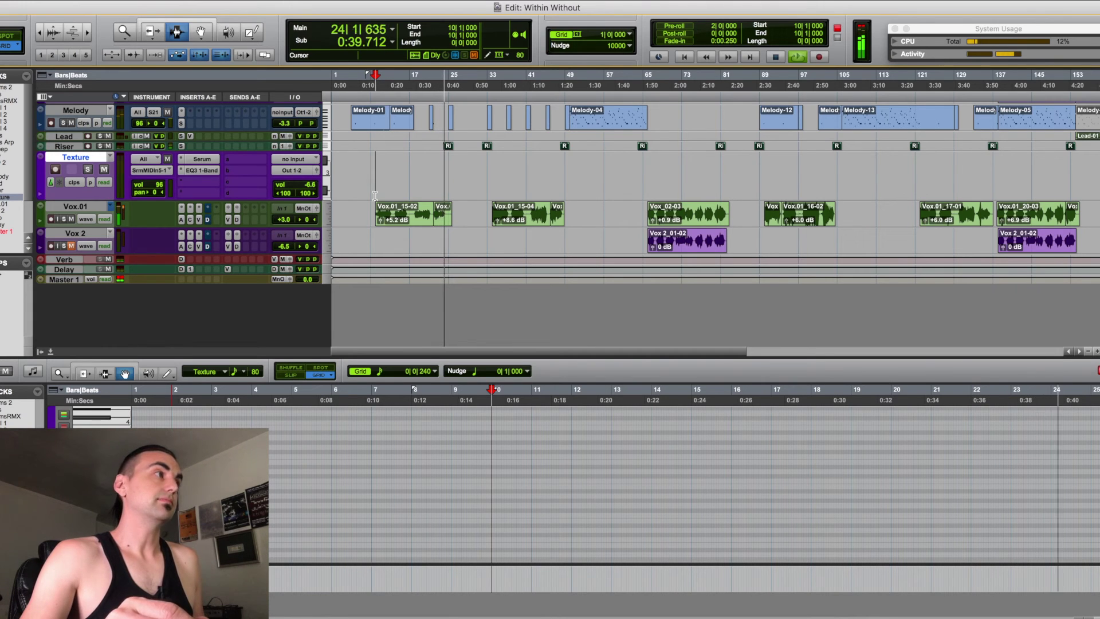
key("space")
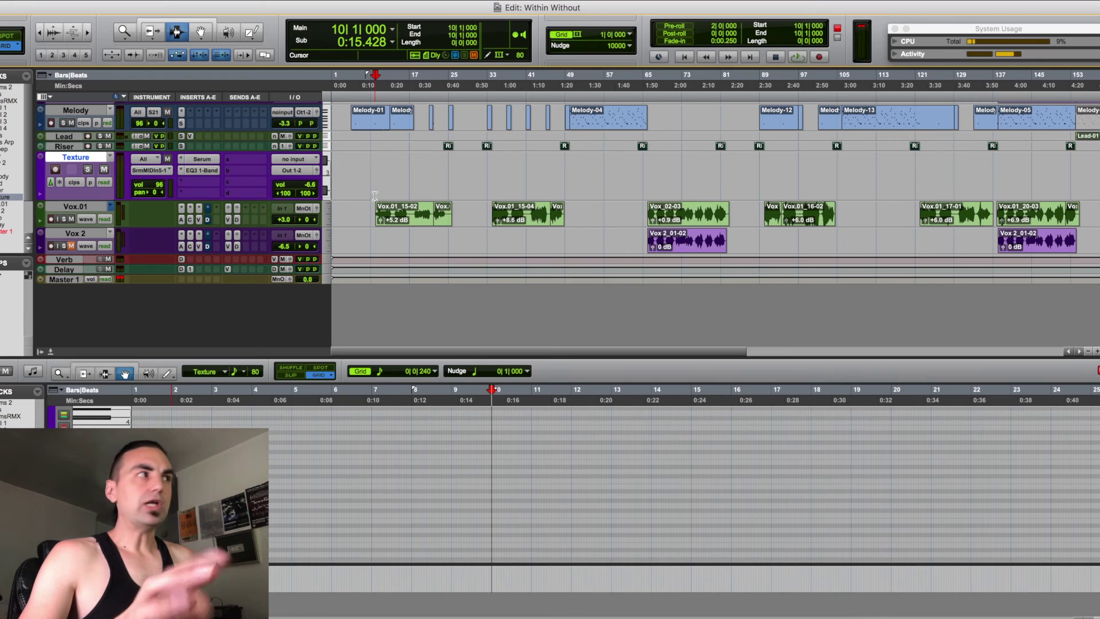
left_click(433, 193)
key("space")
key("space")
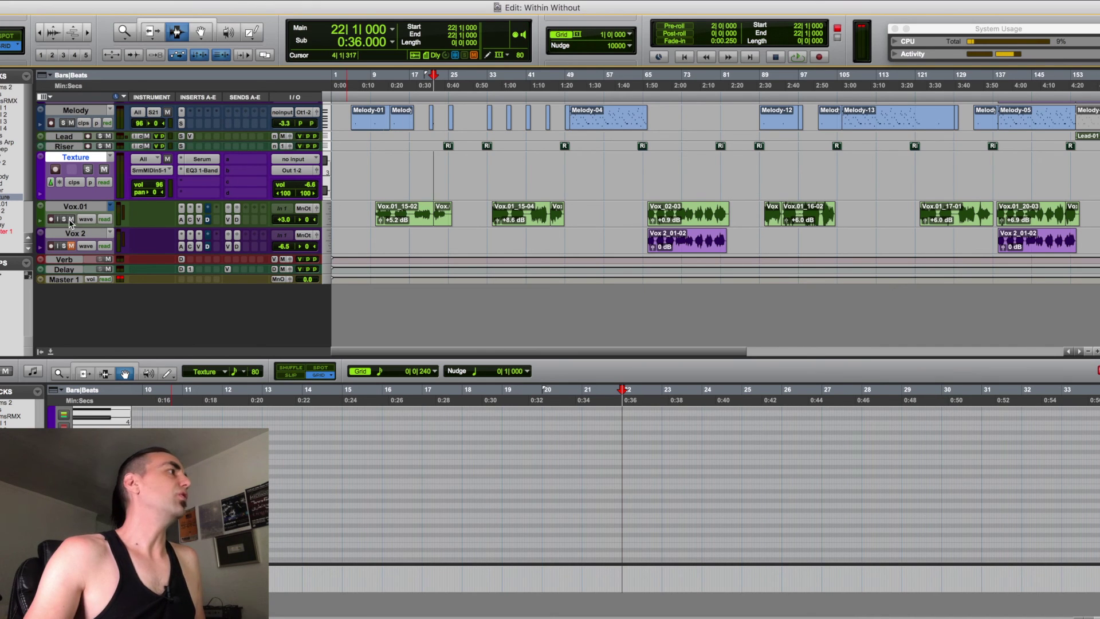
Step: Switch the vocal track to the Vox.02 (3) playlist, audition it from bar 9, and stop playback
left_click(110, 207)
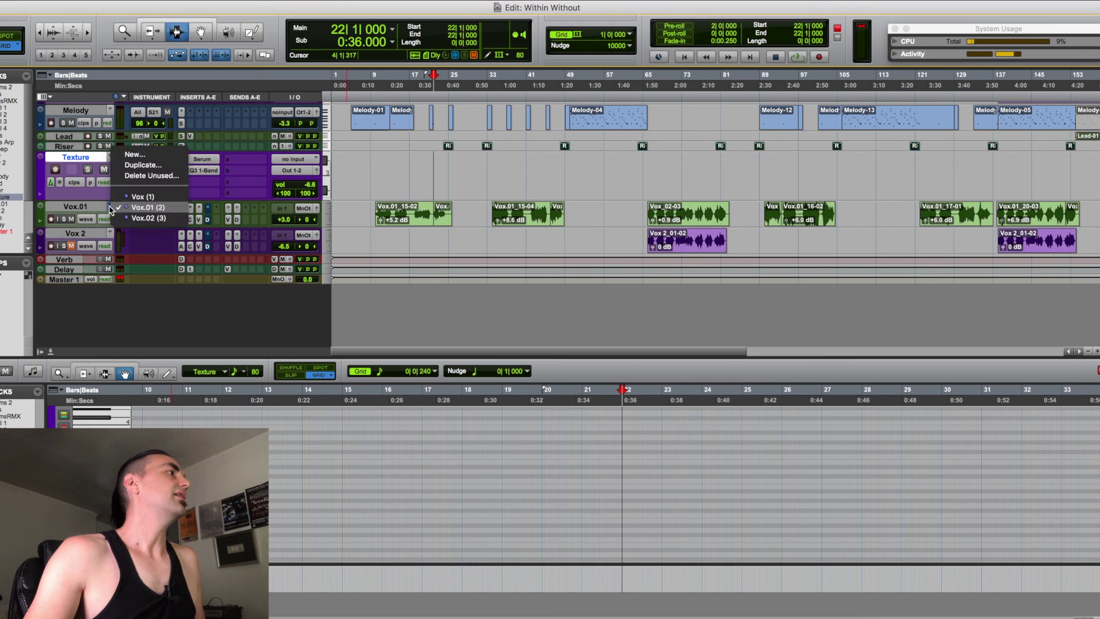
left_click(143, 221)
left_click(372, 199)
key("space")
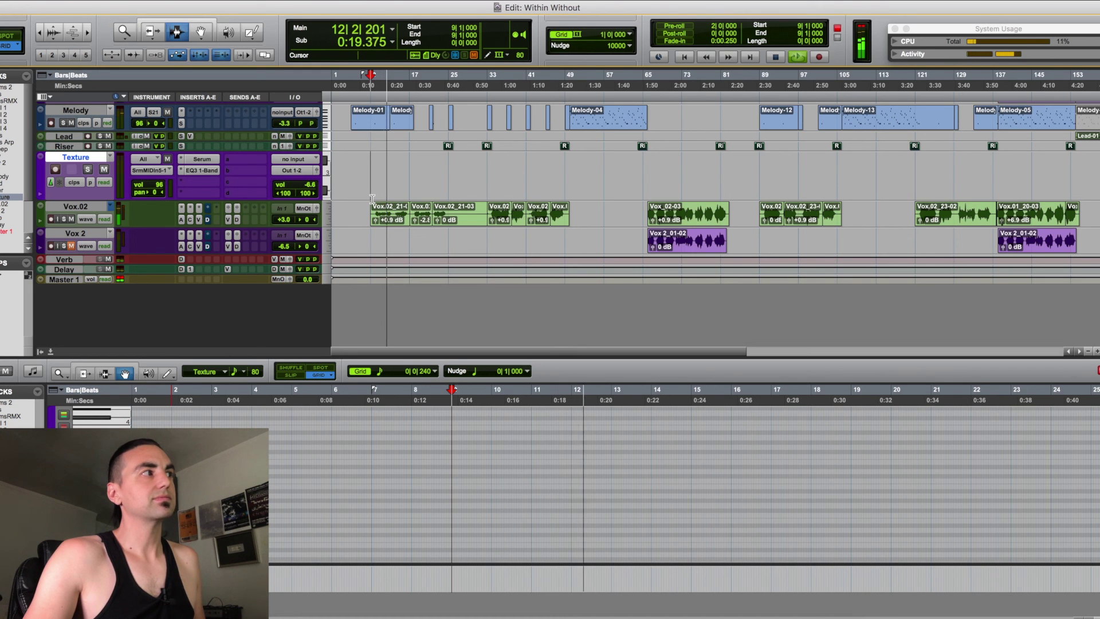
key("space")
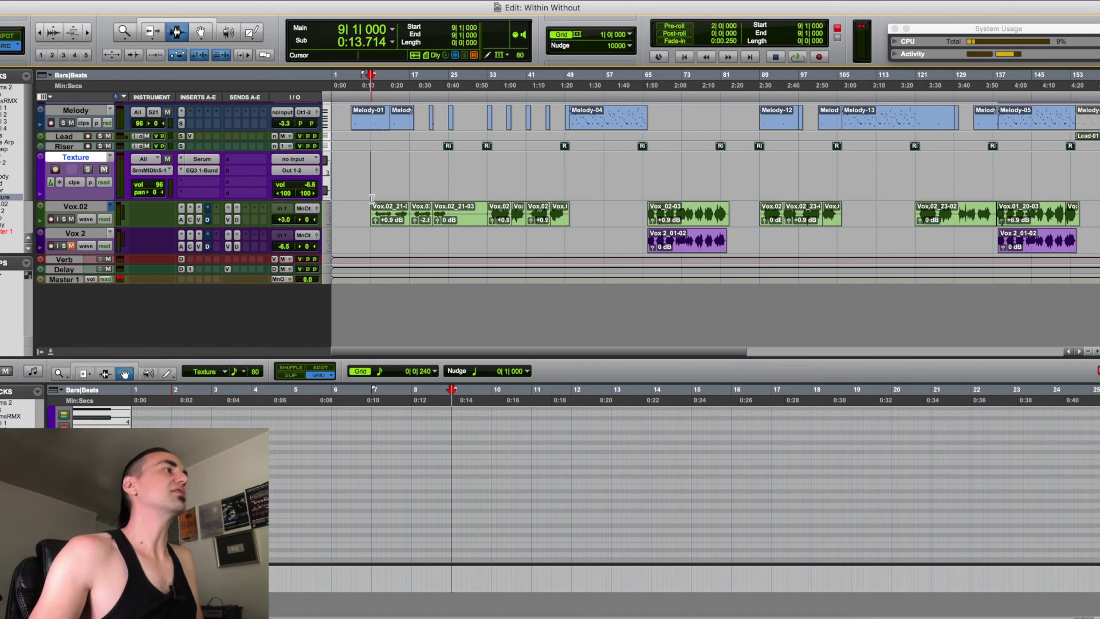
Step: Examine the full-length bass arrangement, placing the playback start at bar 26 on the Bass track and at bar 171 on Bass Arp
key("r")
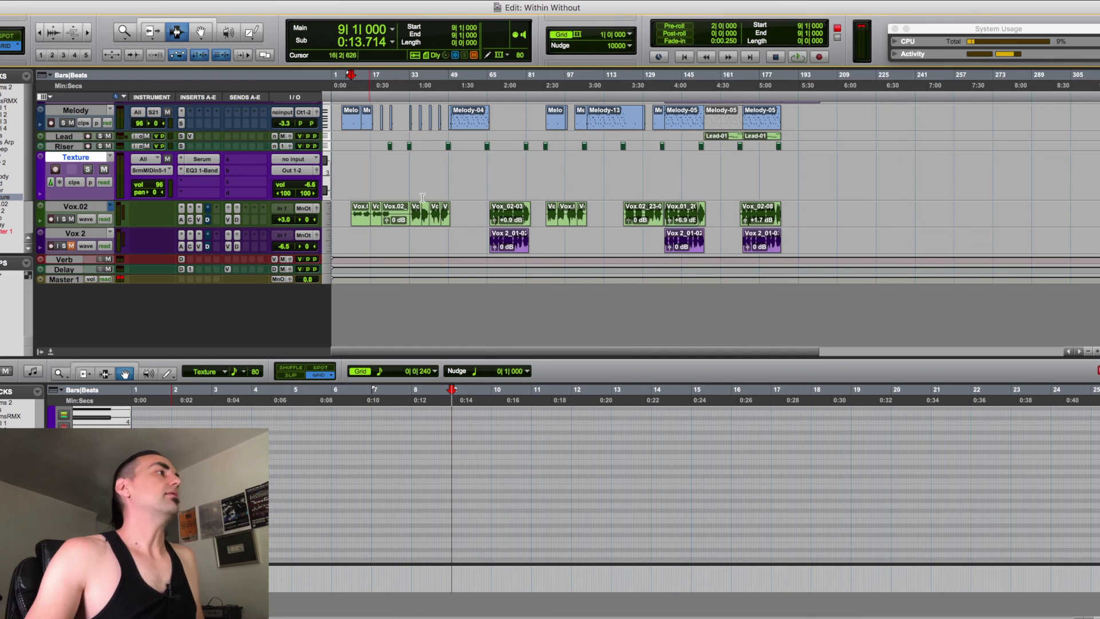
scroll(426, 198, "up", 5)
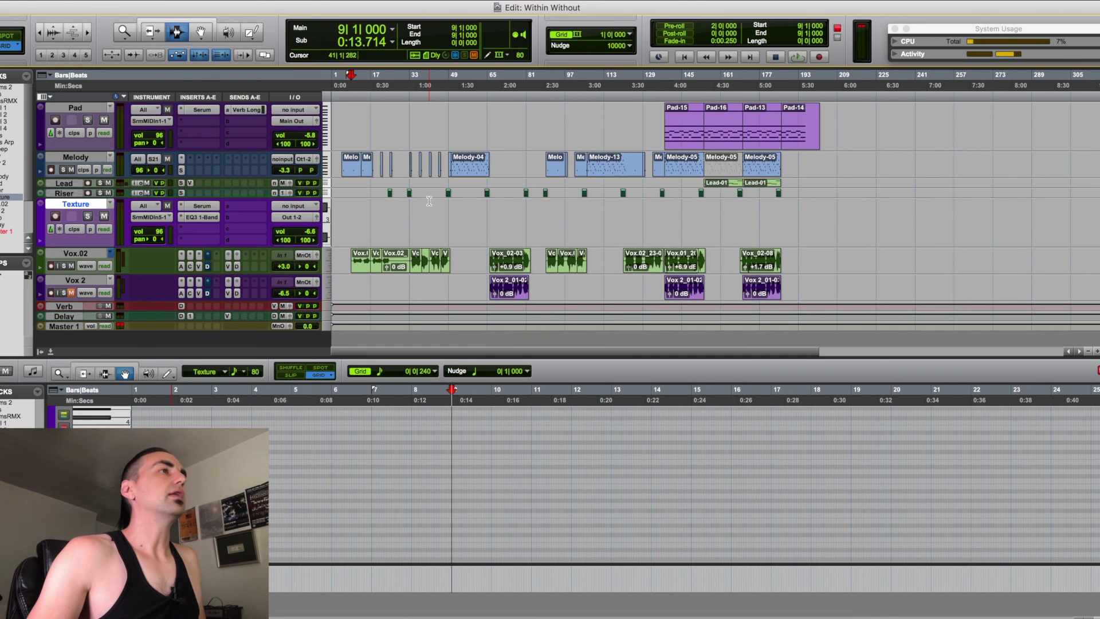
scroll(430, 201, "up", 2)
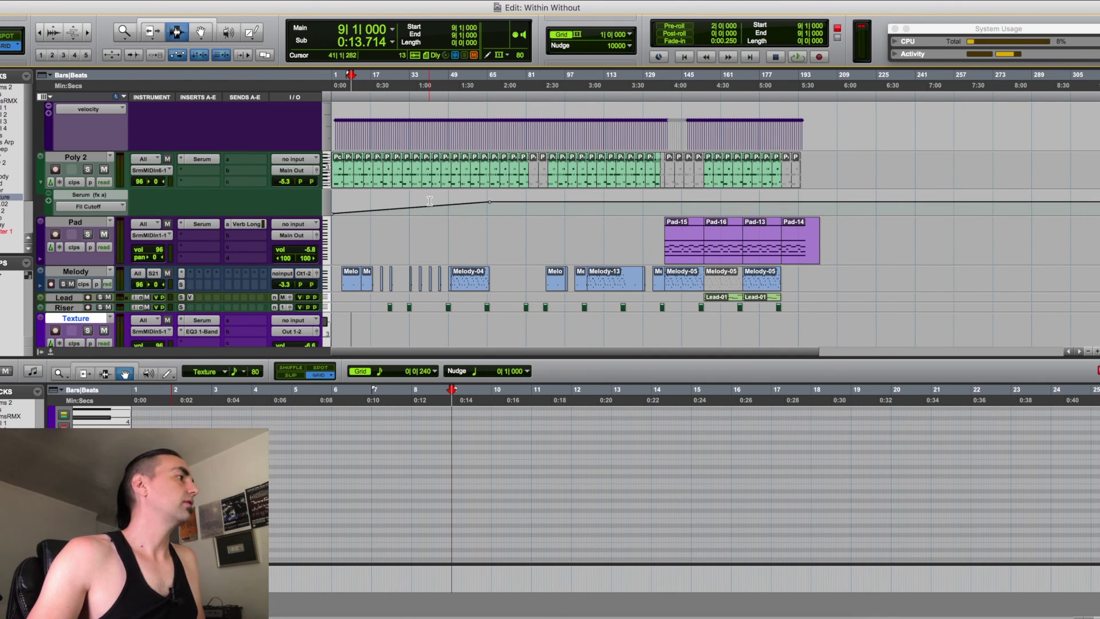
scroll(429, 201, "up", 2)
scroll(430, 201, "up", 7)
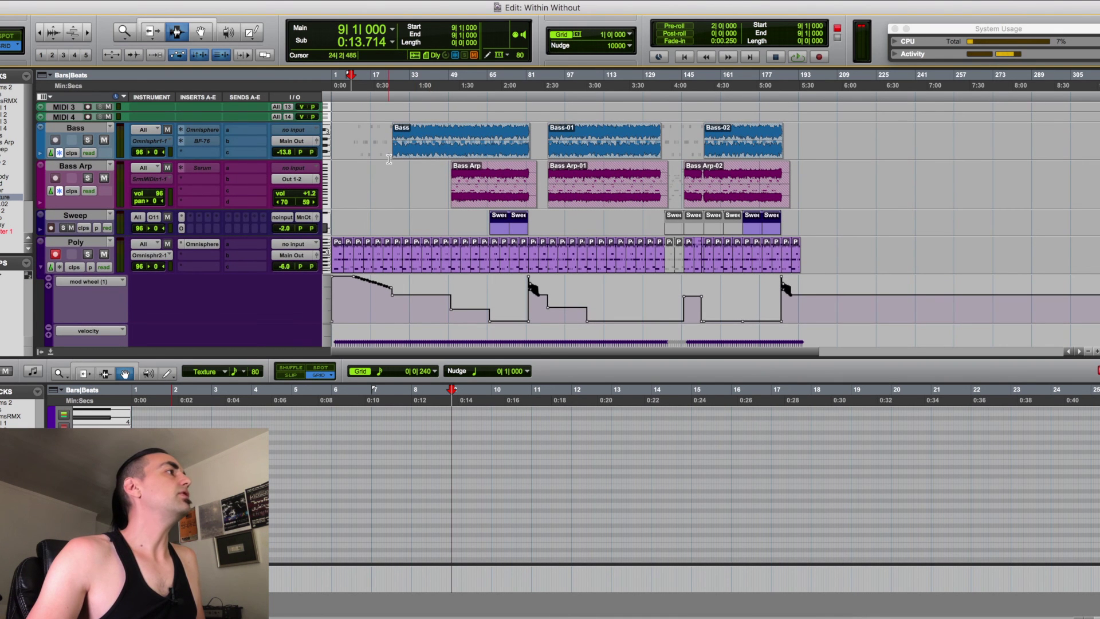
left_click(394, 160)
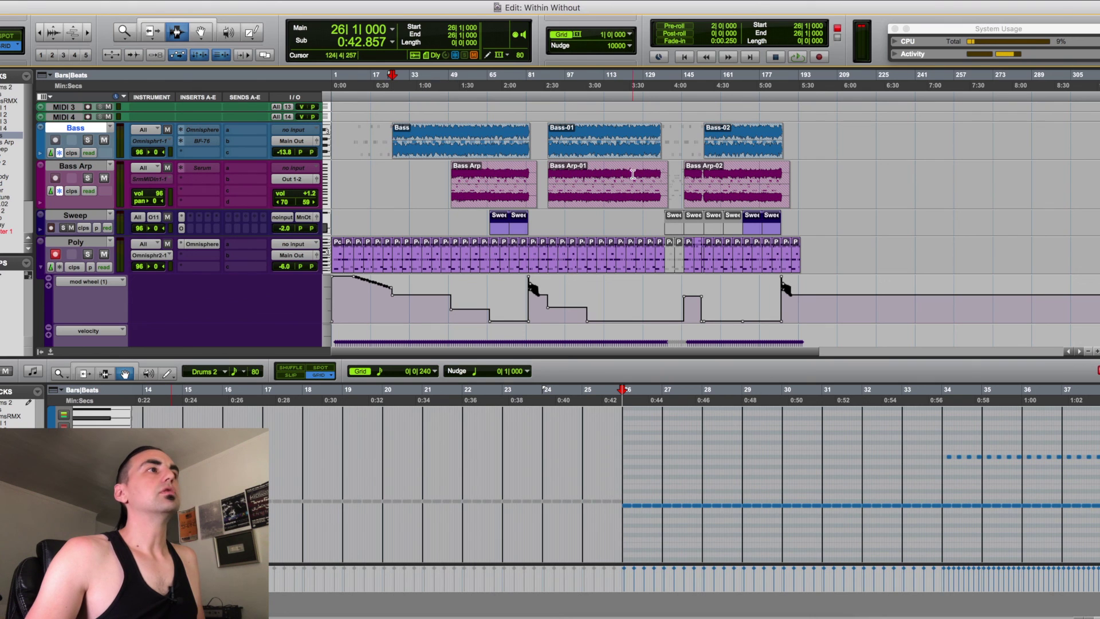
left_click(743, 205)
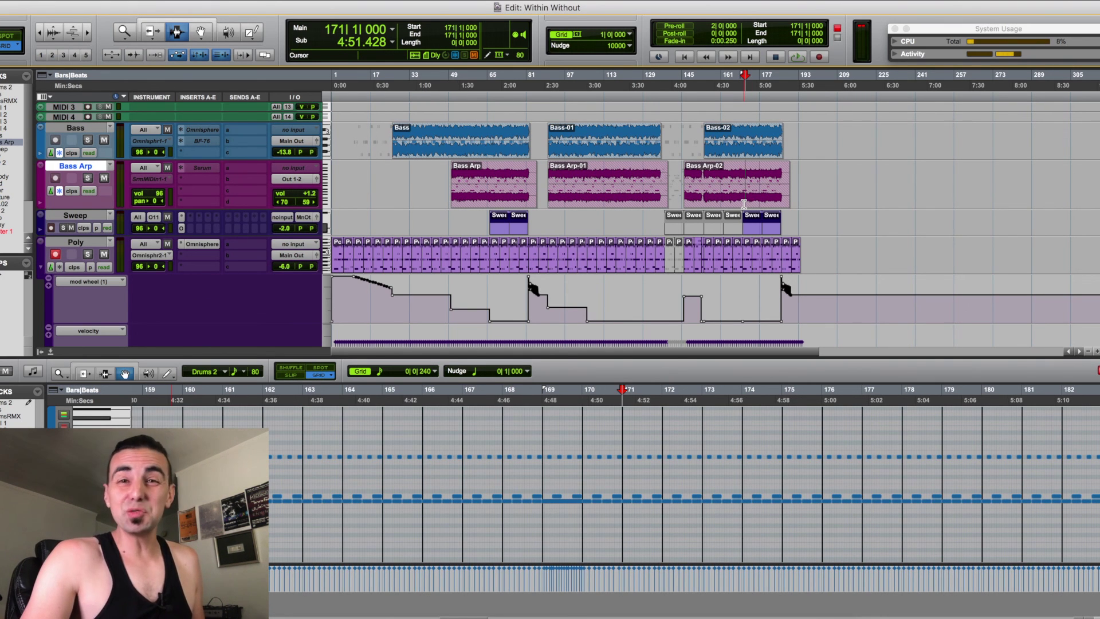
Step: Disarm recording on the Poly track and hide its mod wheel and velocity lanes
scroll(744, 204, "down", 1)
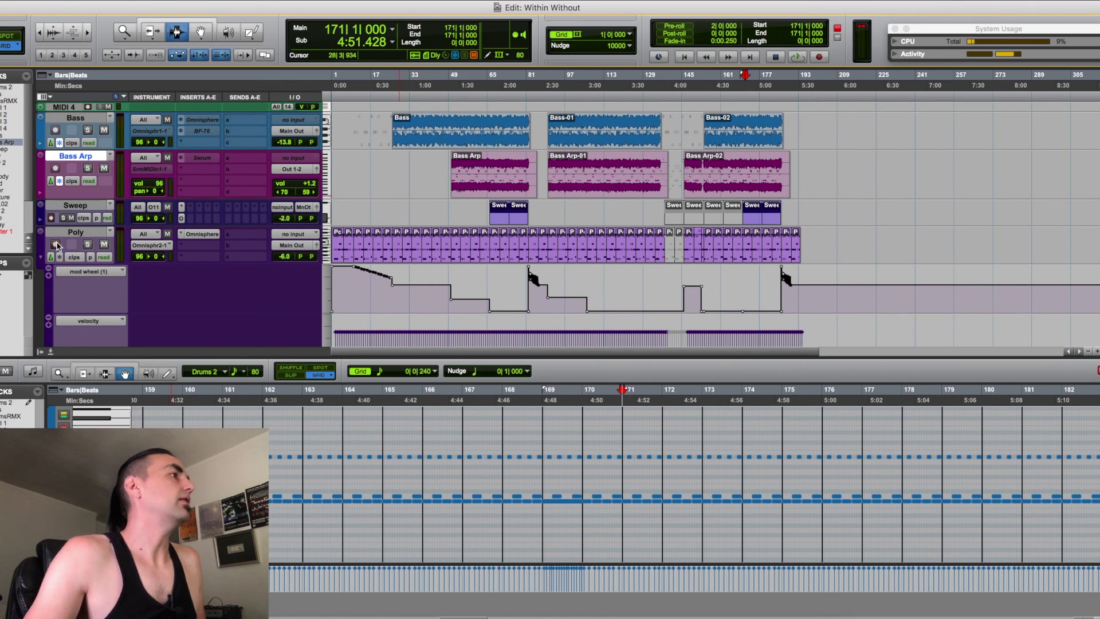
left_click(41, 257)
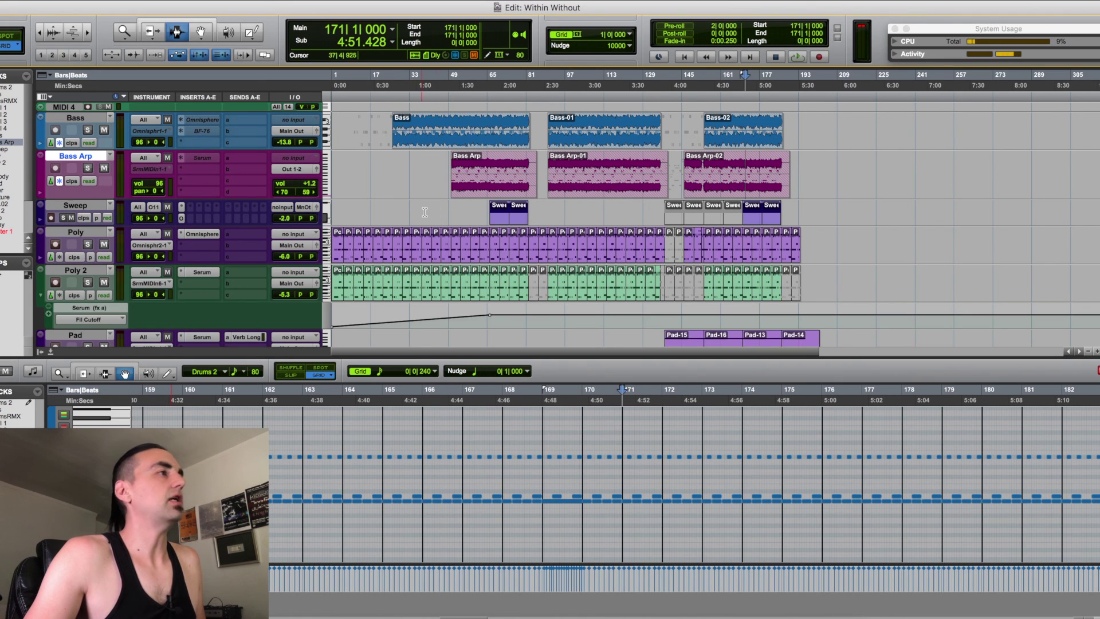